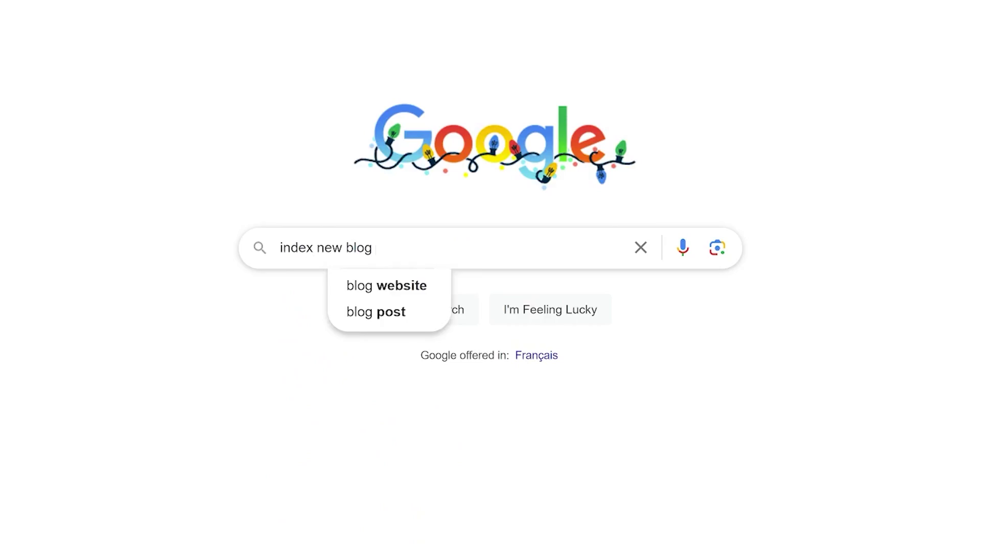
Enter 'post in google' and scroll down through the page
{"action": "type", "text": "post in google"}
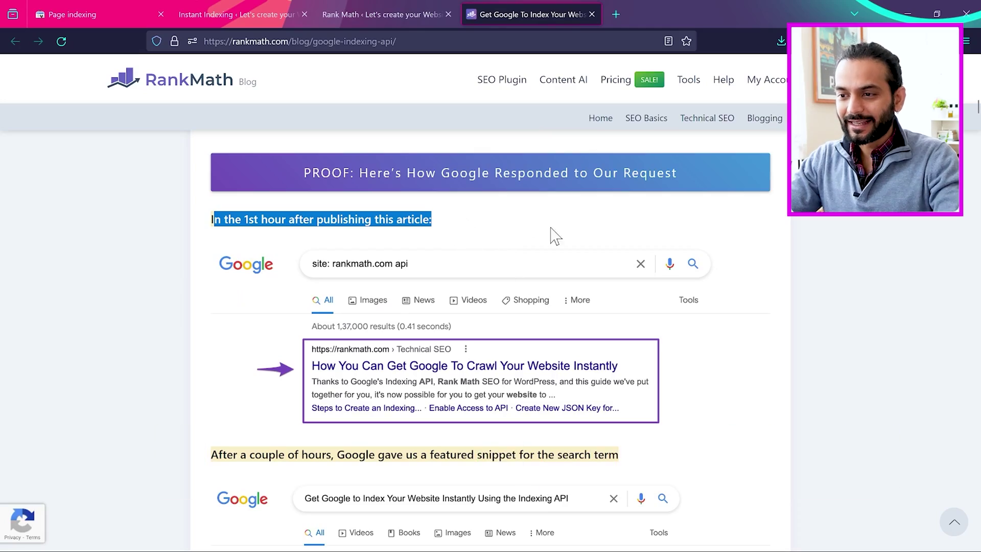
{"action": "scroll", "coordinate": [581, 276], "scroll_direction": "down", "scroll_amount": 1}
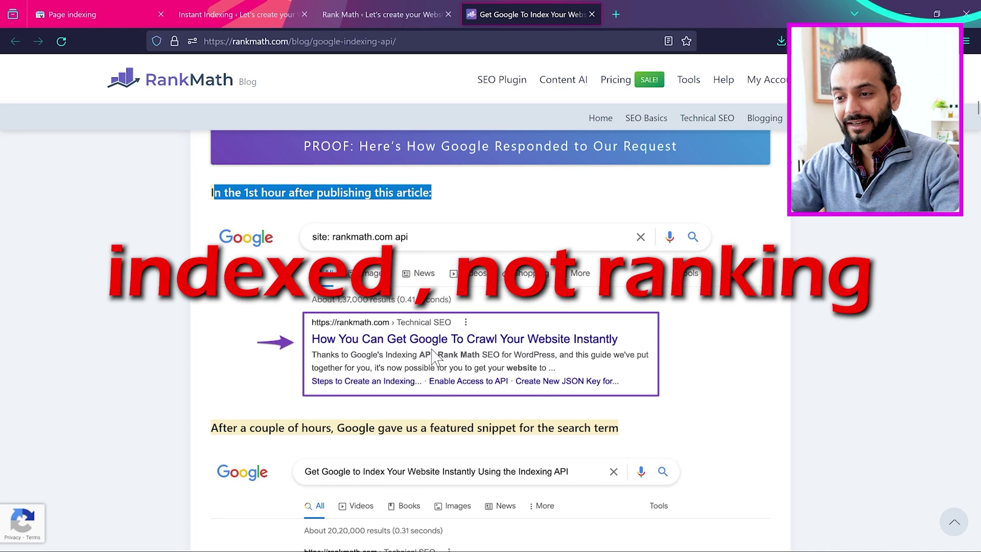
{"action": "scroll", "coordinate": [432, 352], "scroll_direction": "down", "scroll_amount": 2}
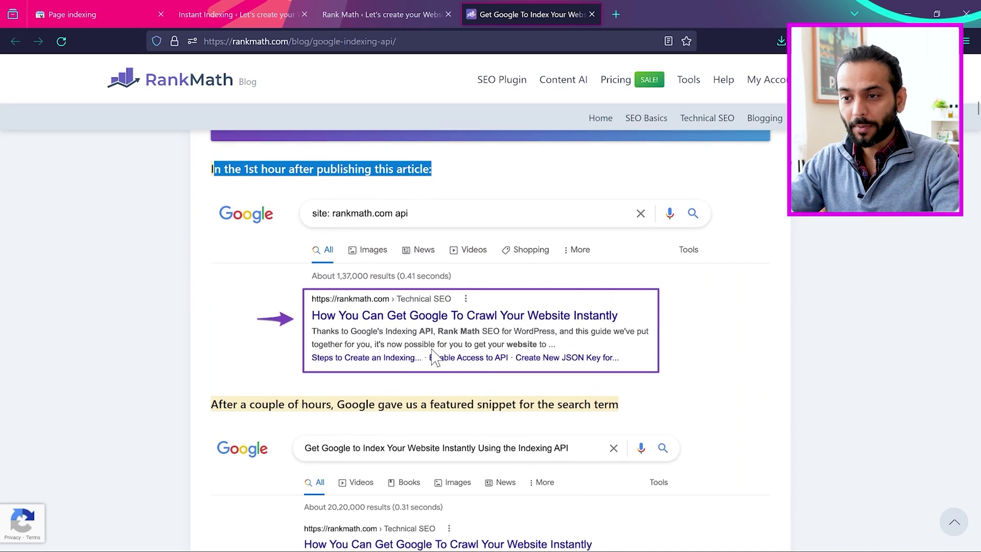
{"action": "scroll", "coordinate": [432, 353], "scroll_direction": "down", "scroll_amount": 2}
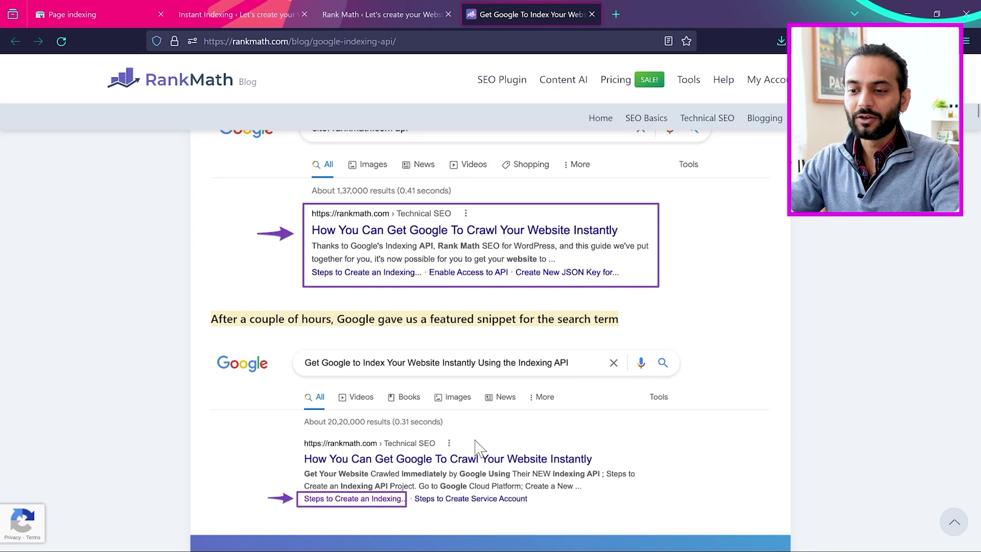
{"action": "scroll", "coordinate": [475, 440], "scroll_direction": "down", "scroll_amount": 1}
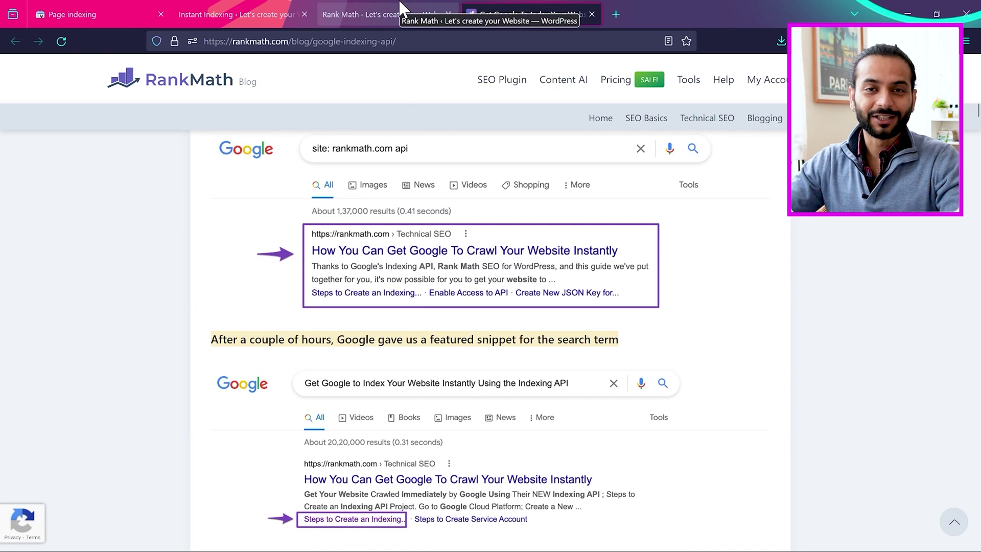
Check the Rank Math modules and Posts list, then return to Instant Indexing settings (Posts, Pages, Media)
{"action": "left_click", "coordinate": [237, 14]}
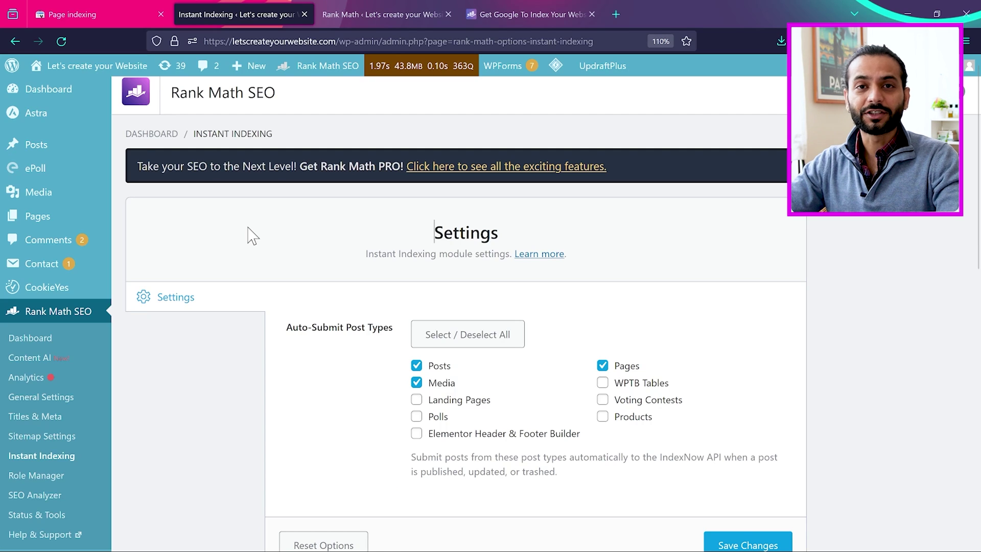
{"action": "key", "text": "ctrl+Tab"}
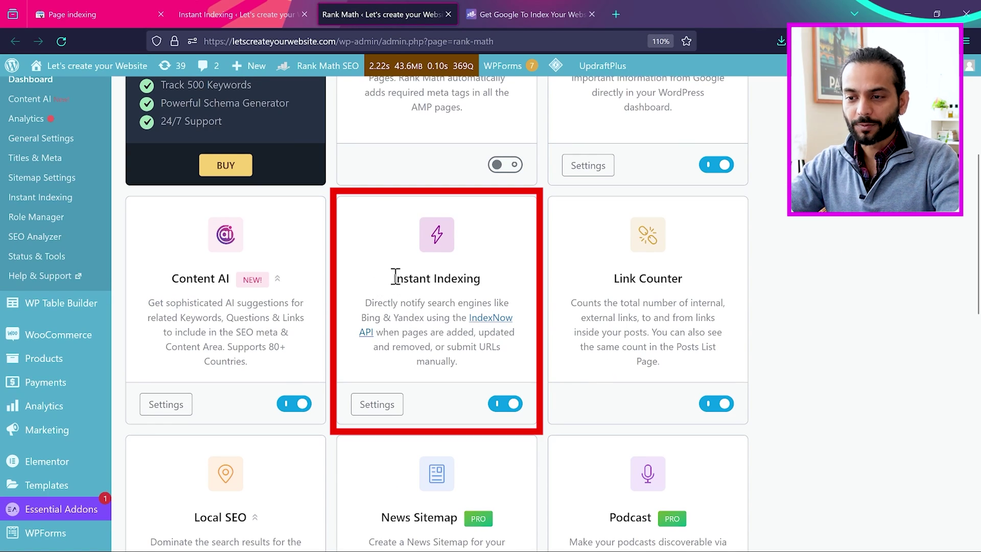
{"action": "left_click_drag", "start_coordinate": [396, 276], "coordinate": [487, 285]}
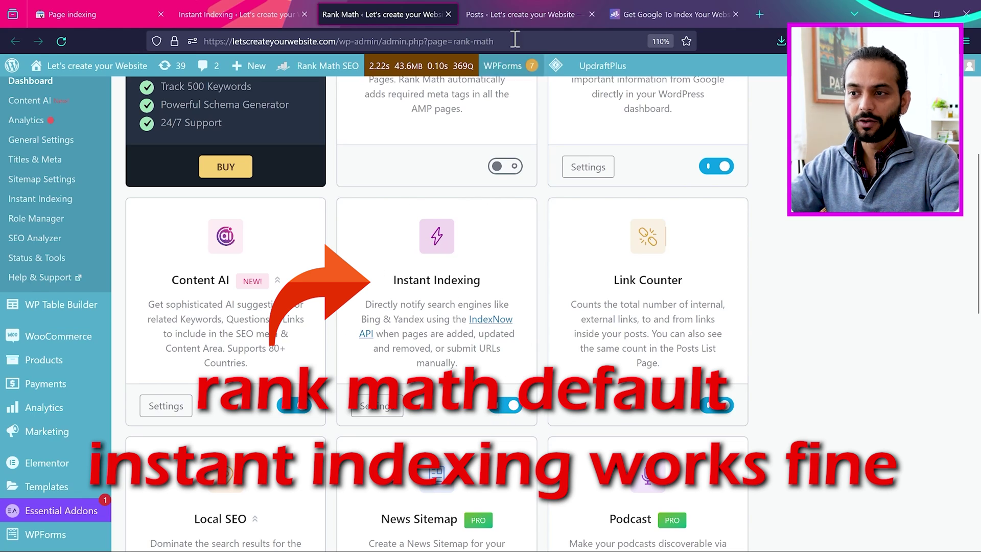
{"action": "left_click", "coordinate": [516, 14]}
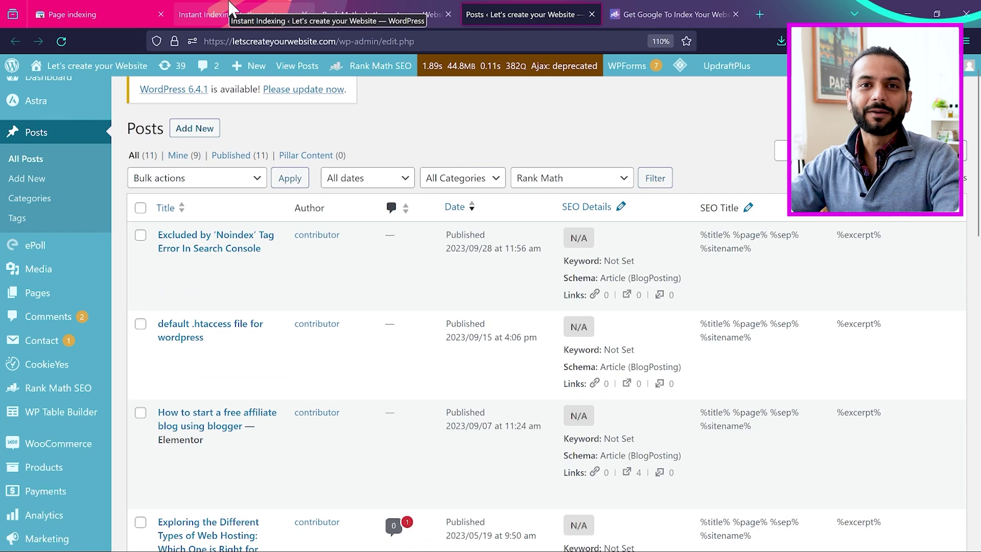
{"action": "left_click", "coordinate": [231, 14]}
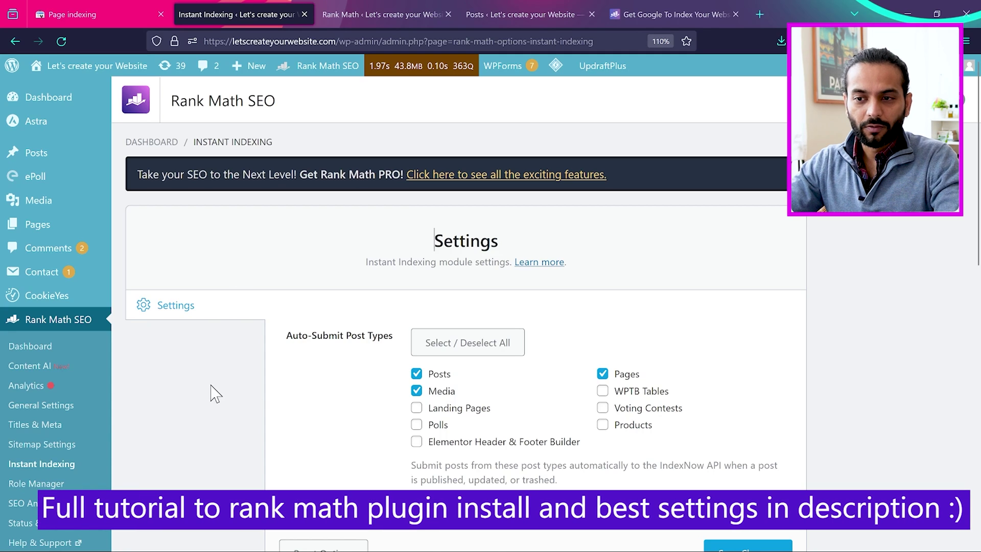
{"action": "scroll", "coordinate": [215, 393], "scroll_direction": "down", "scroll_amount": 1}
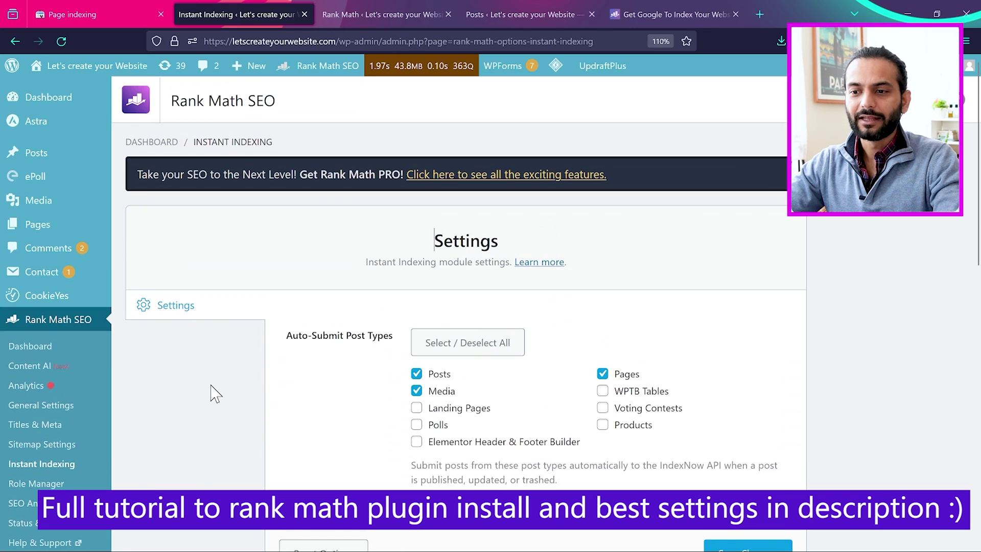
Search the Add Plugins page for 'instant'
{"action": "scroll", "coordinate": [216, 394], "scroll_direction": "down", "scroll_amount": 5}
{"action": "scroll", "coordinate": [216, 393], "scroll_direction": "down", "scroll_amount": 6}
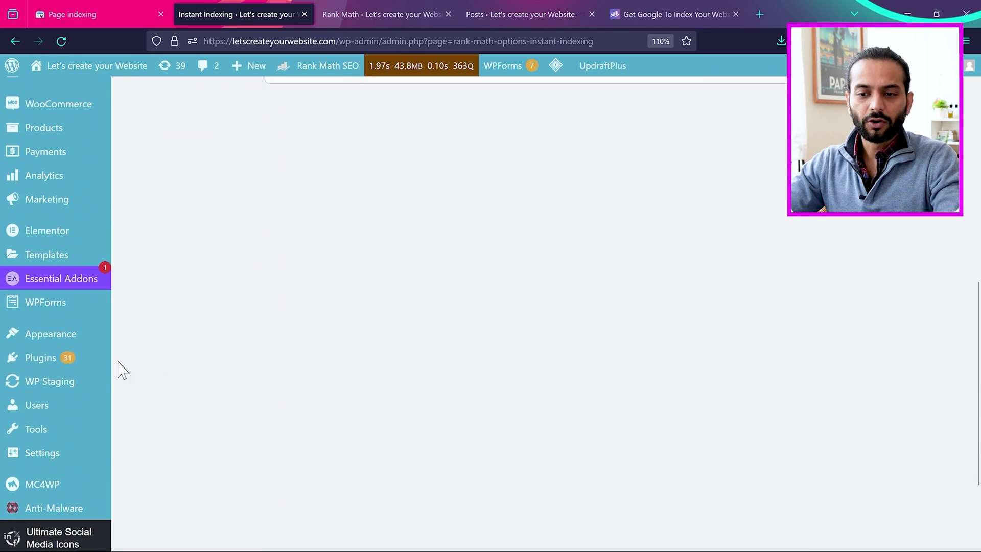
{"action": "mouse_move", "coordinate": [89, 364]}
{"action": "left_click", "coordinate": [151, 381]}
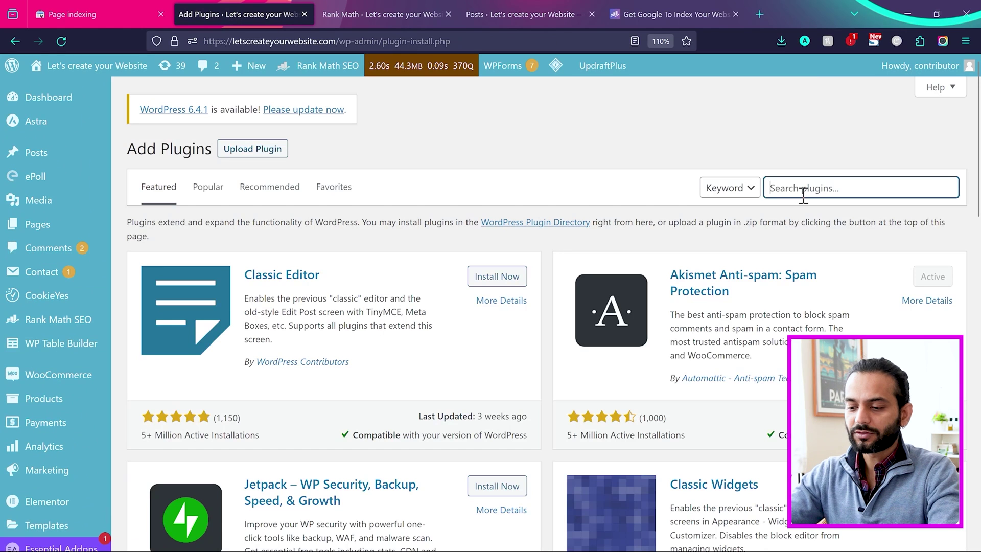
{"action": "left_click", "coordinate": [802, 189]}
{"action": "type", "text": "instant indexing"}
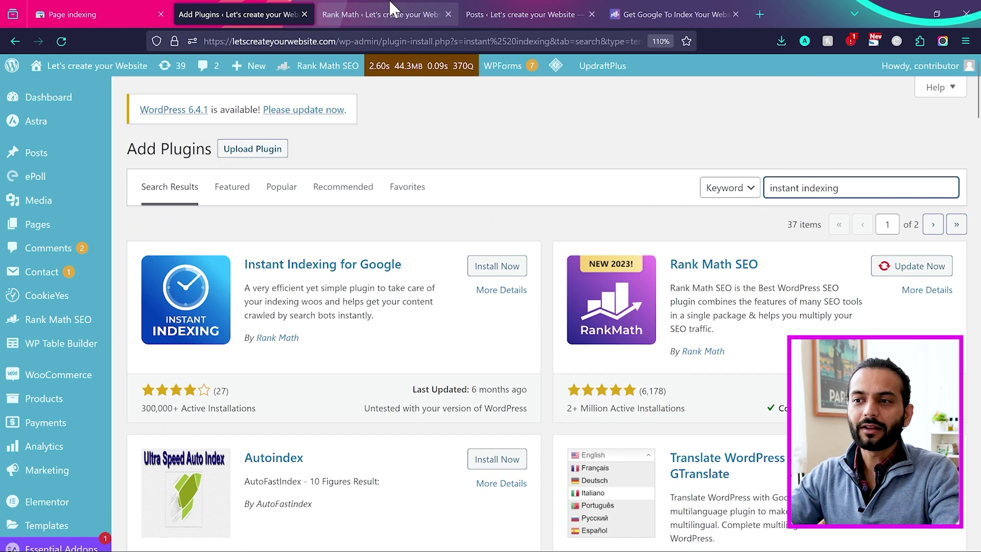
{"action": "left_click", "coordinate": [391, 10]}
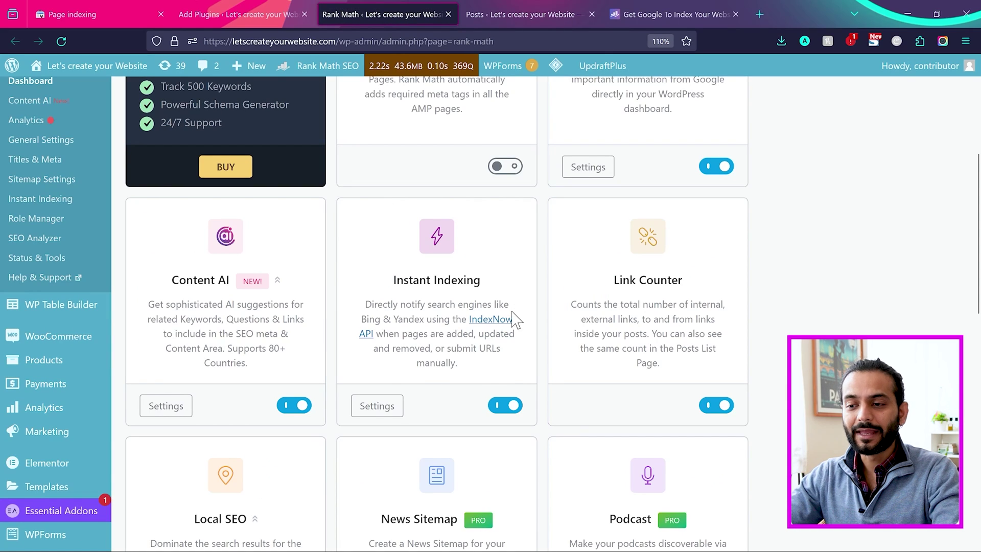
{"action": "left_click", "coordinate": [245, 9]}
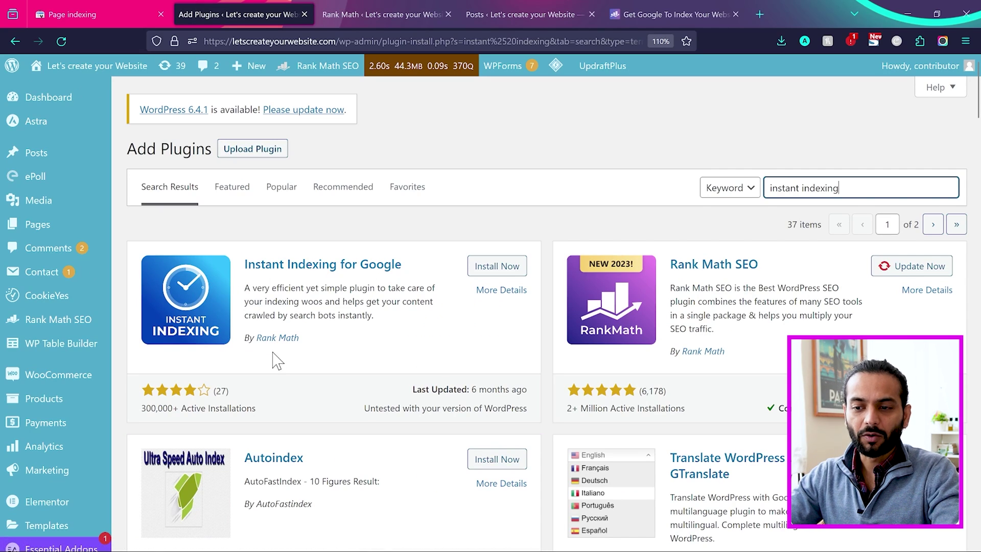
Install Instant Indexing for Google, compare Rank Math's Instant Indexing settings, then activate the plugin
{"action": "left_click", "coordinate": [504, 275]}
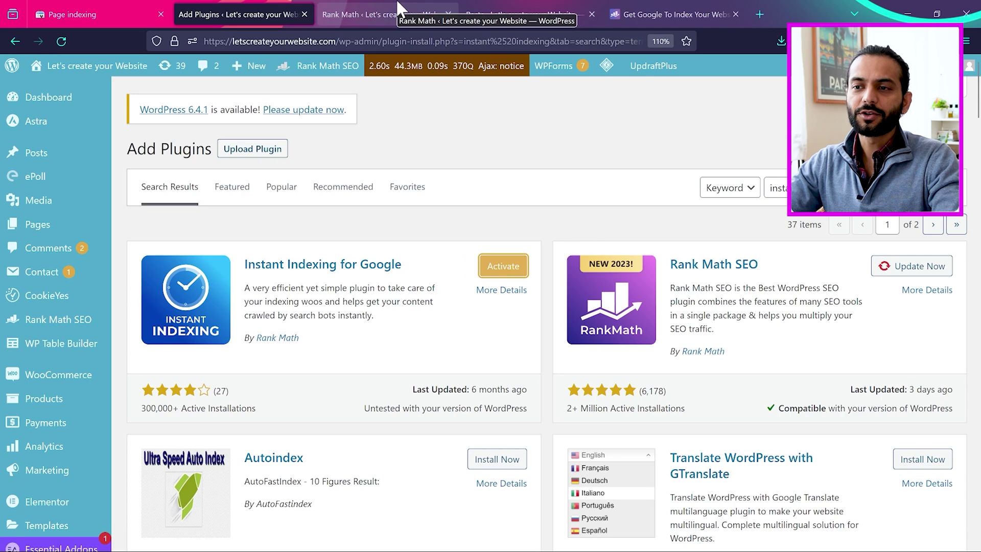
{"action": "left_click", "coordinate": [379, 3]}
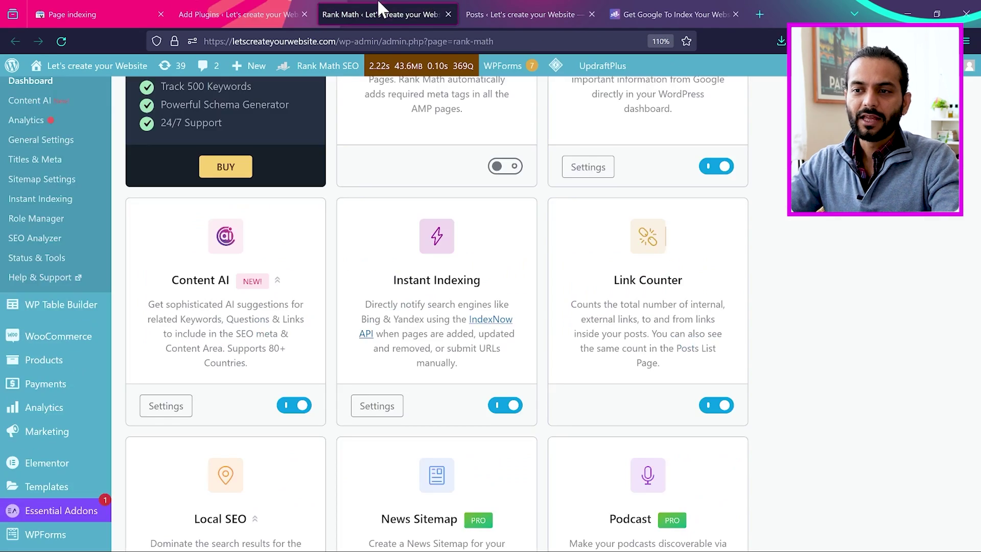
{"action": "scroll", "coordinate": [48, 348], "scroll_direction": "up", "scroll_amount": 3}
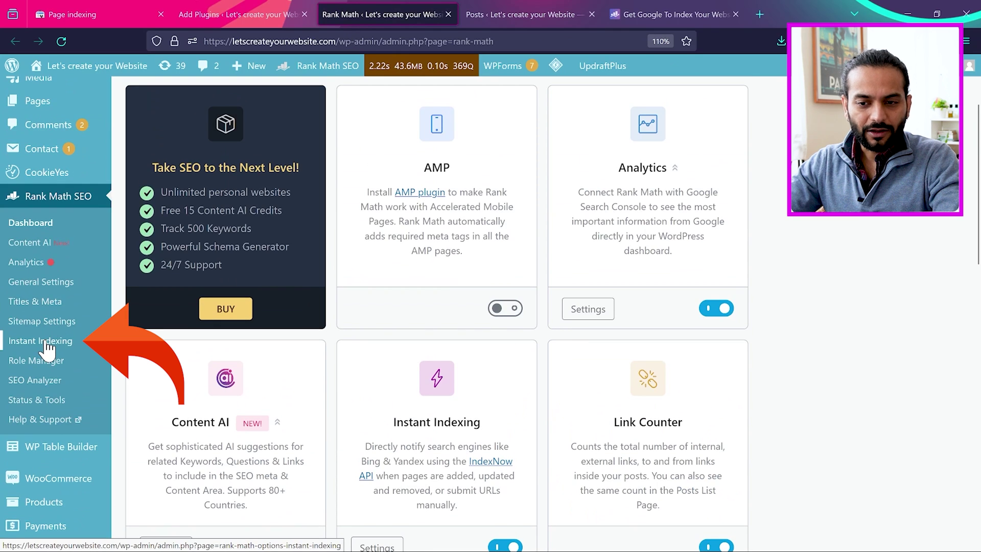
{"action": "left_click", "coordinate": [48, 348]}
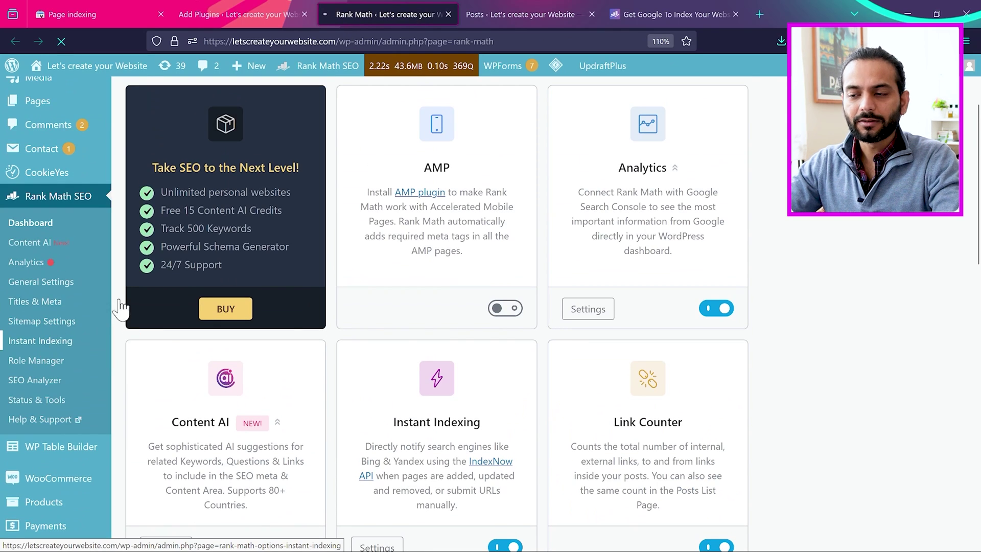
{"action": "scroll", "coordinate": [517, 227], "scroll_direction": "down", "scroll_amount": 2}
{"action": "scroll", "coordinate": [516, 226], "scroll_direction": "down", "scroll_amount": 2}
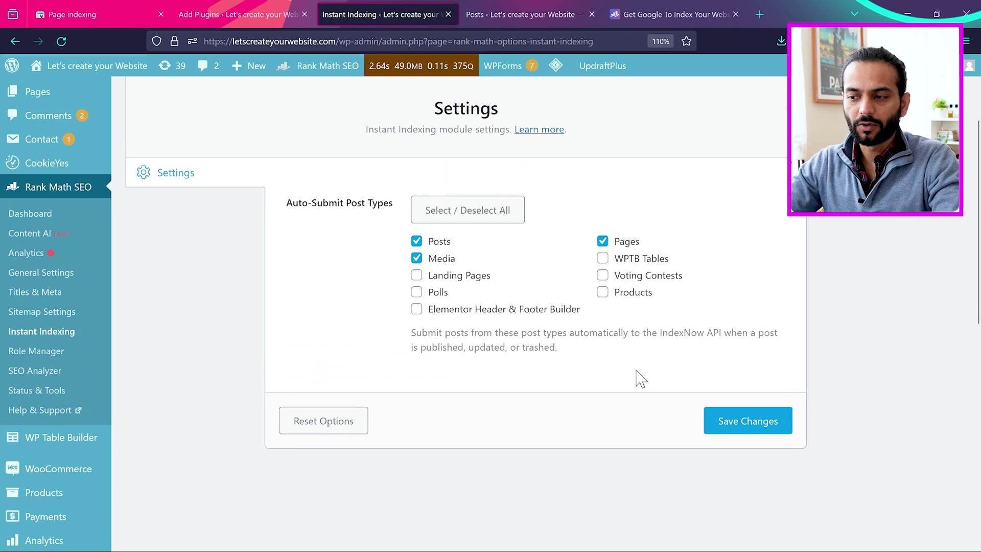
{"action": "left_click", "coordinate": [263, 11]}
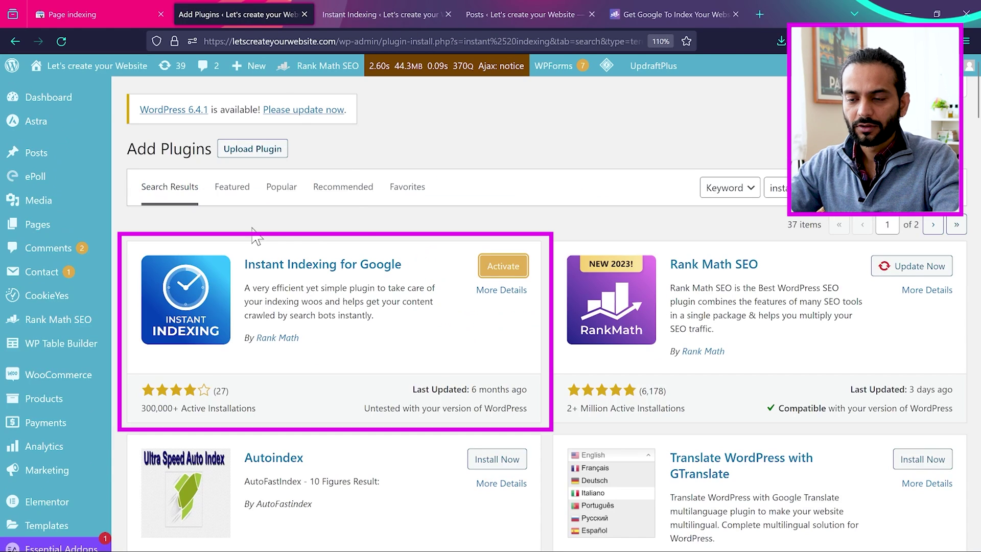
{"action": "left_click", "coordinate": [503, 266]}
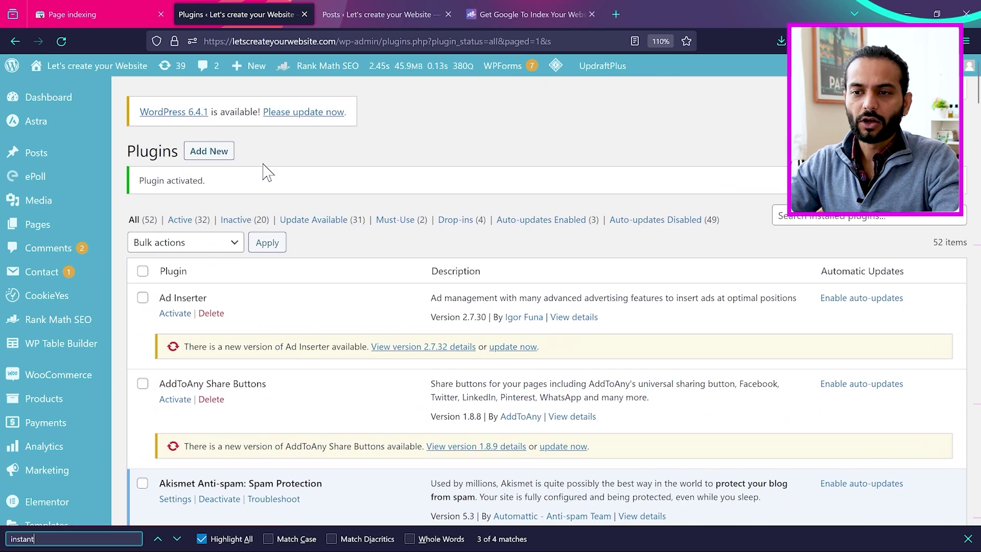
Open Rank Math SEO > Instant Indexing to reach the plugin's Console with the homepage URL listed
{"action": "scroll", "coordinate": [66, 245], "scroll_direction": "down", "scroll_amount": 3}
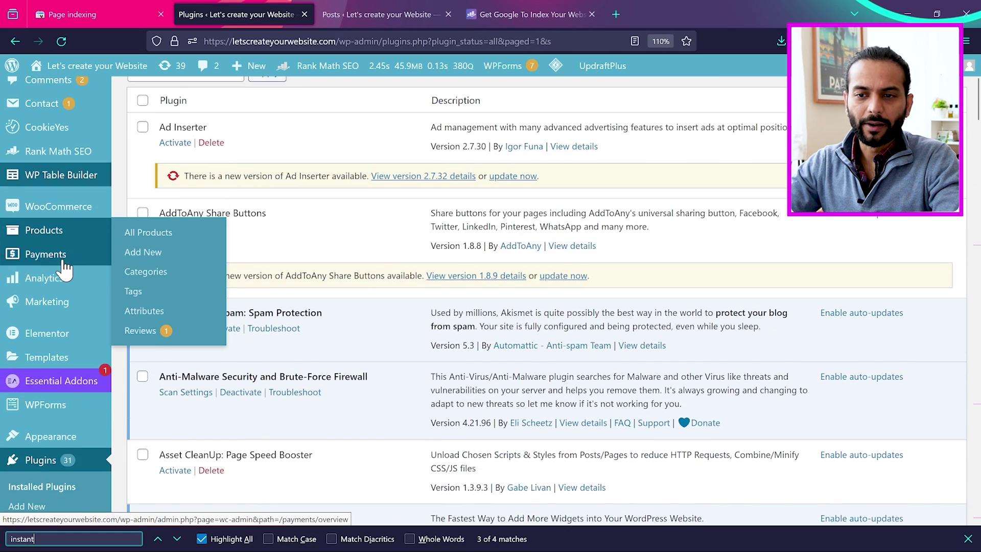
{"action": "mouse_move", "coordinate": [82, 163]}
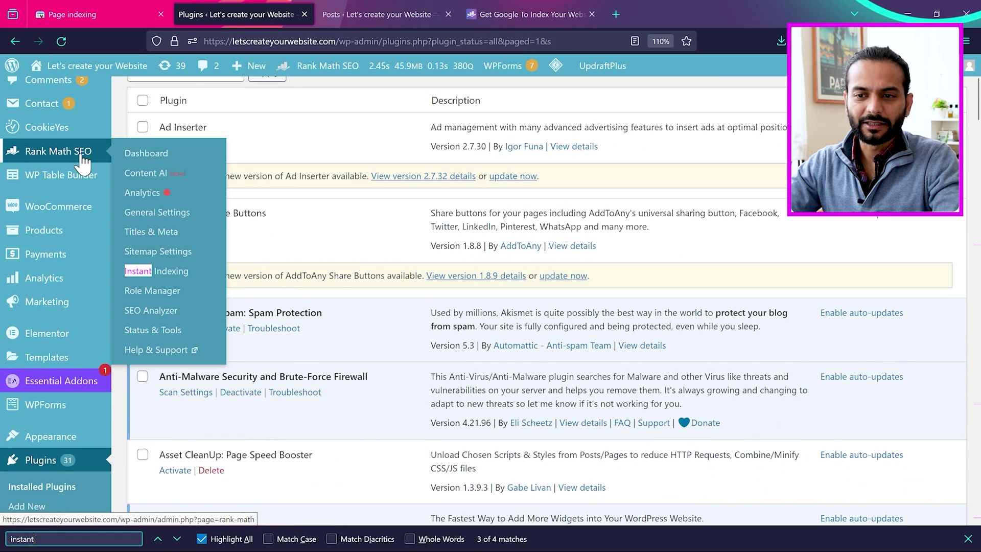
{"action": "left_click", "coordinate": [170, 270]}
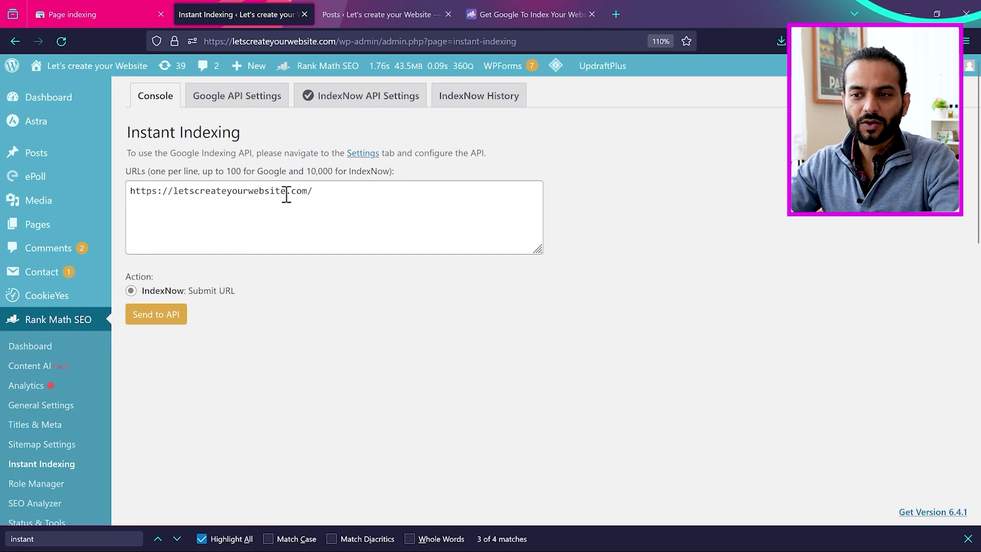
{"action": "left_click", "coordinate": [326, 193]}
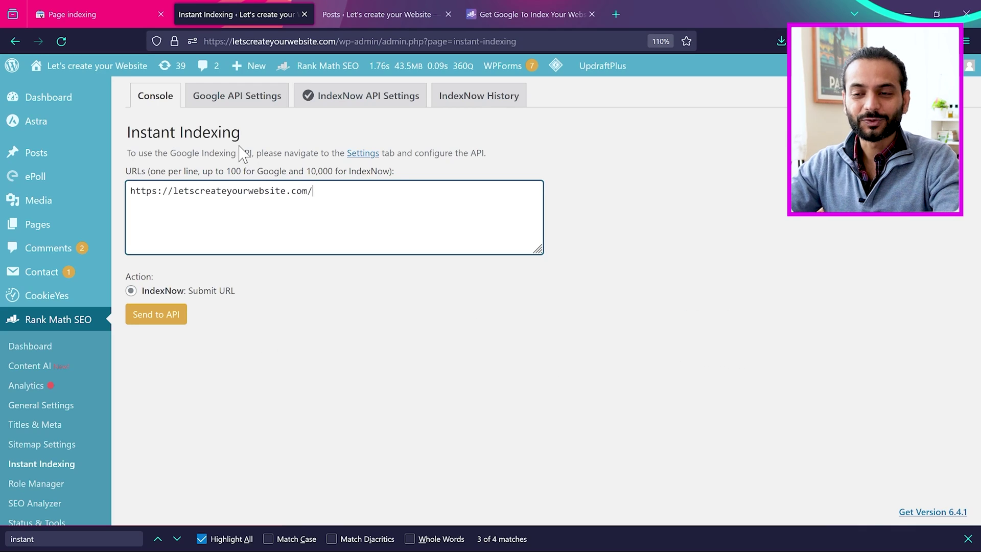
{"action": "left_click", "coordinate": [239, 100]}
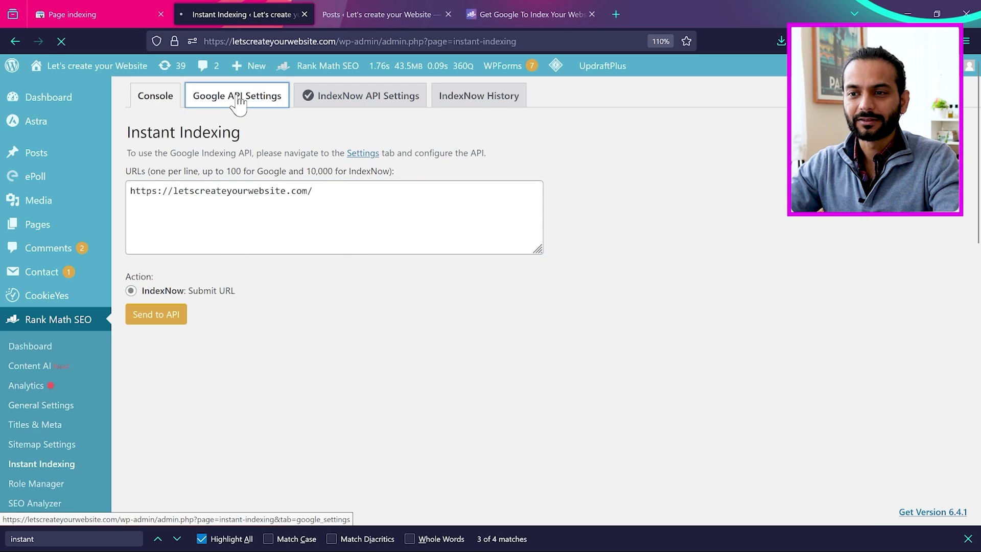
Tick Posts, Pages, Polls and Products for Google auto-submission and save the API settings
{"action": "left_click", "coordinate": [333, 204]}
{"action": "left_click", "coordinate": [285, 324]}
{"action": "left_click", "coordinate": [286, 340]}
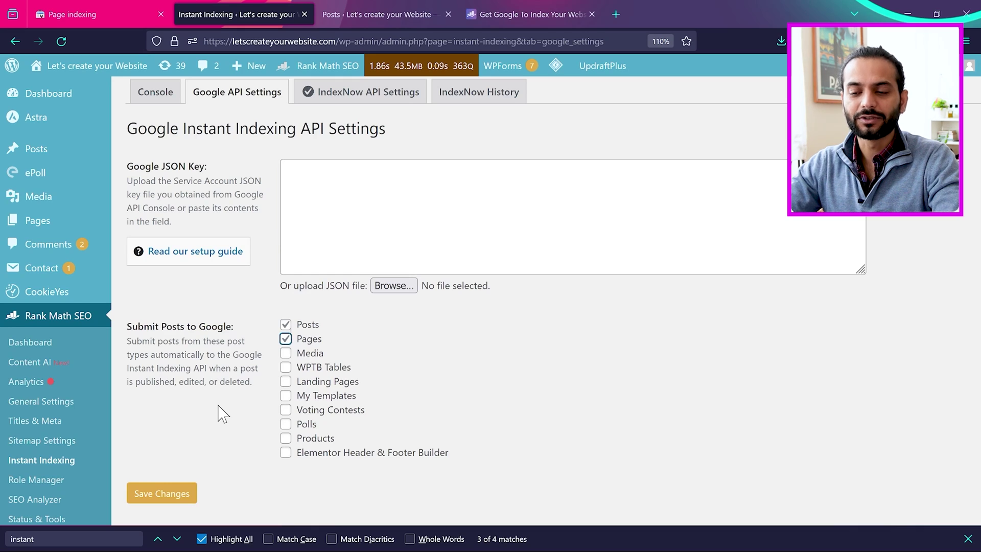
{"action": "left_click", "coordinate": [286, 425]}
{"action": "left_click", "coordinate": [286, 438]}
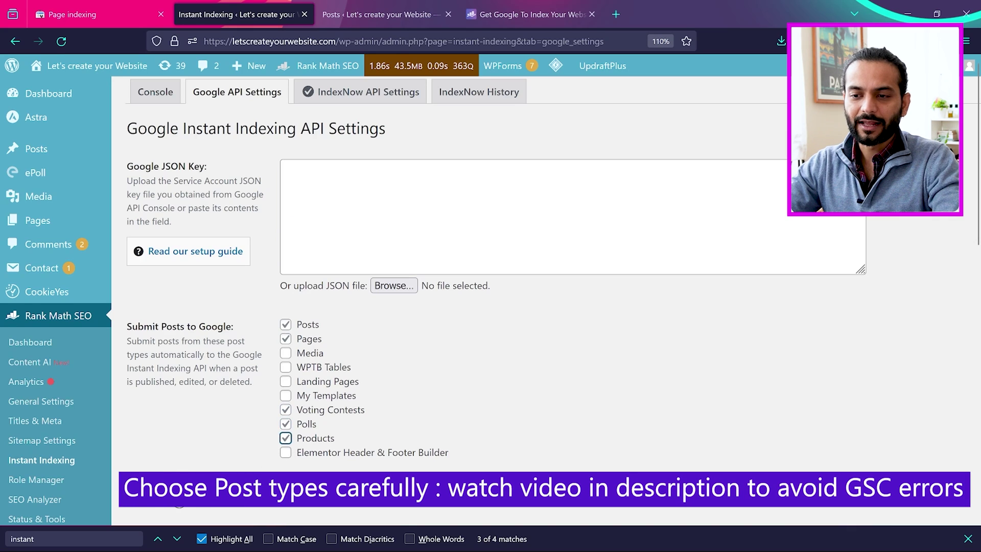
{"action": "left_click", "coordinate": [174, 494]}
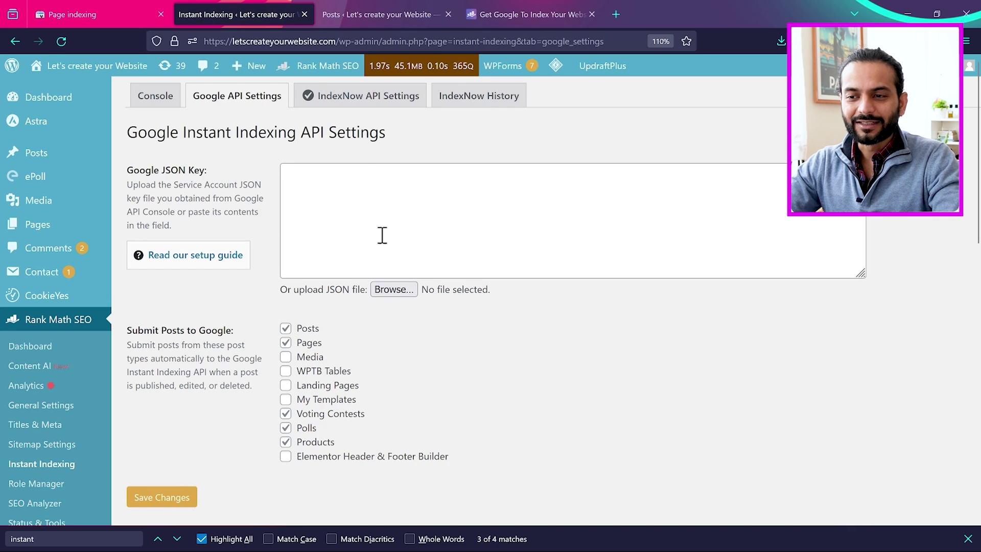
{"action": "left_click", "coordinate": [365, 215]}
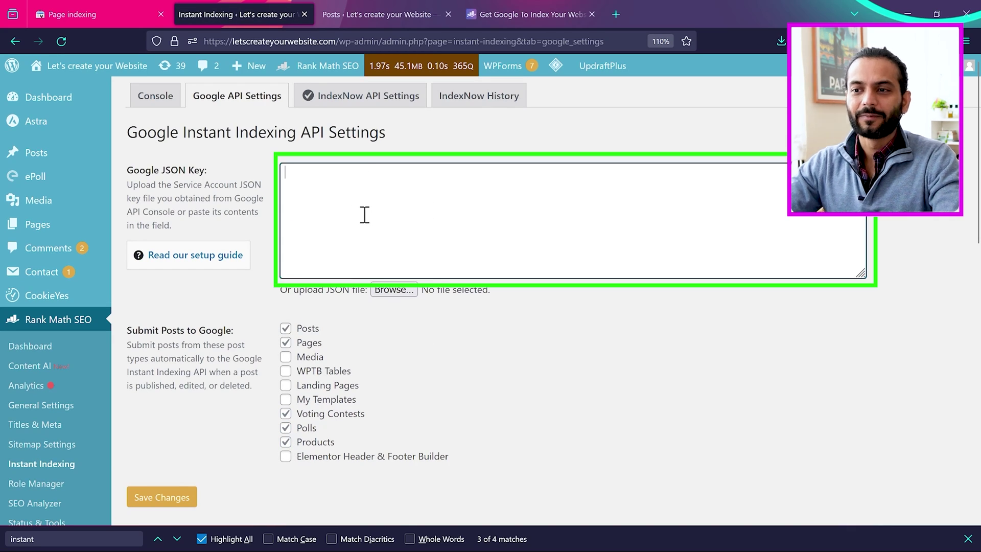
Open Rank Math's Indexing API setup guide and launch Google Cloud Platform from step 2.1
{"action": "middle_click", "coordinate": [192, 258]}
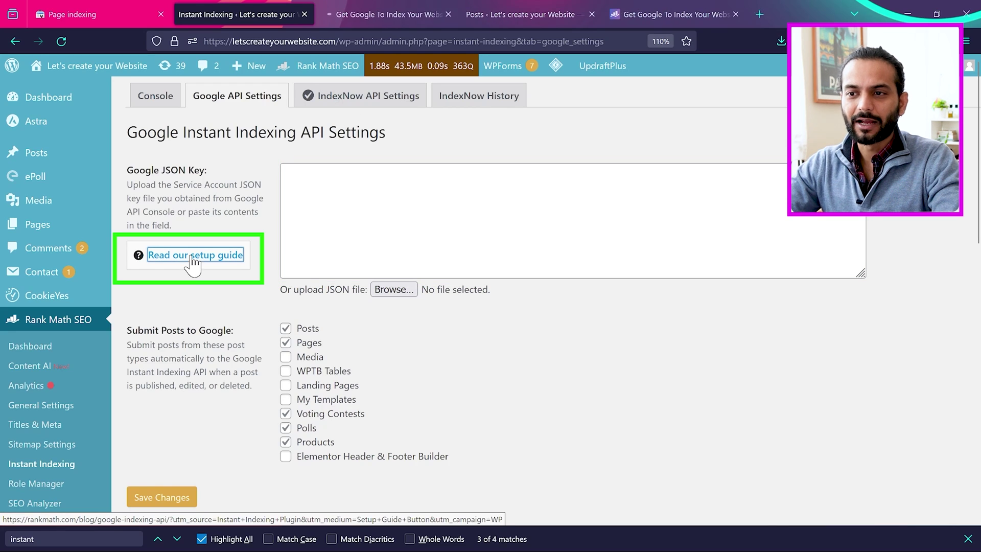
{"action": "left_click", "coordinate": [385, 14]}
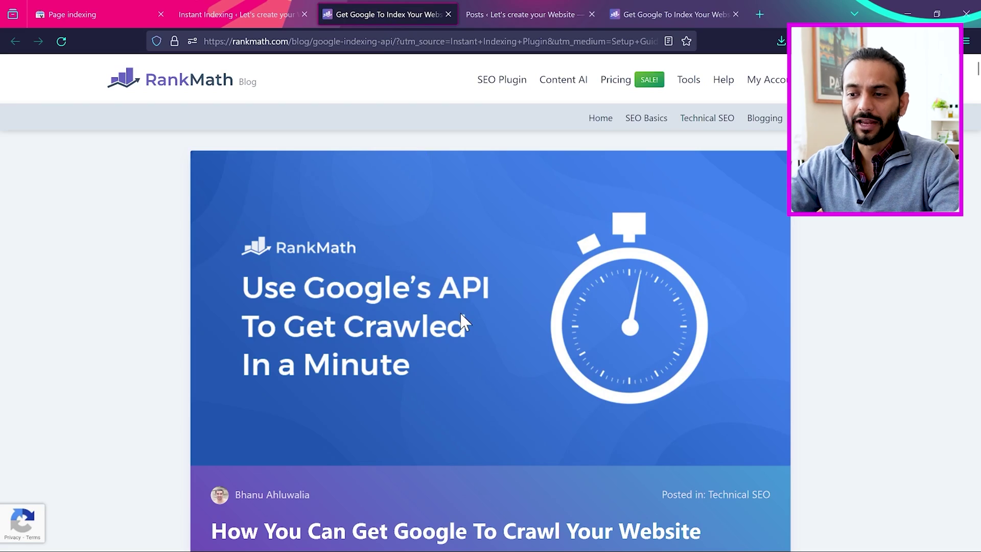
{"action": "scroll", "coordinate": [461, 322], "scroll_direction": "down", "scroll_amount": 15}
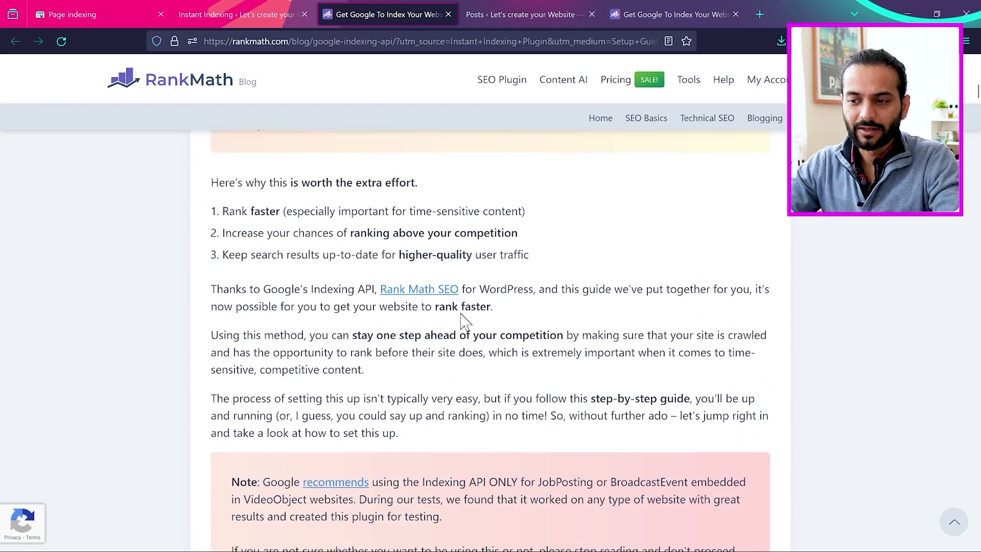
{"action": "scroll", "coordinate": [462, 322], "scroll_direction": "down", "scroll_amount": 12}
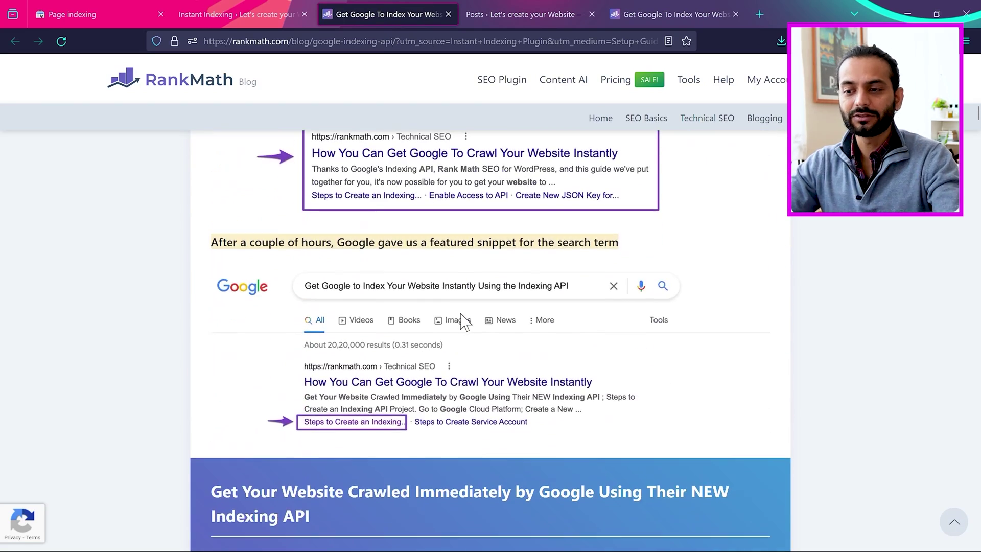
{"action": "scroll", "coordinate": [462, 322], "scroll_direction": "down", "scroll_amount": 5}
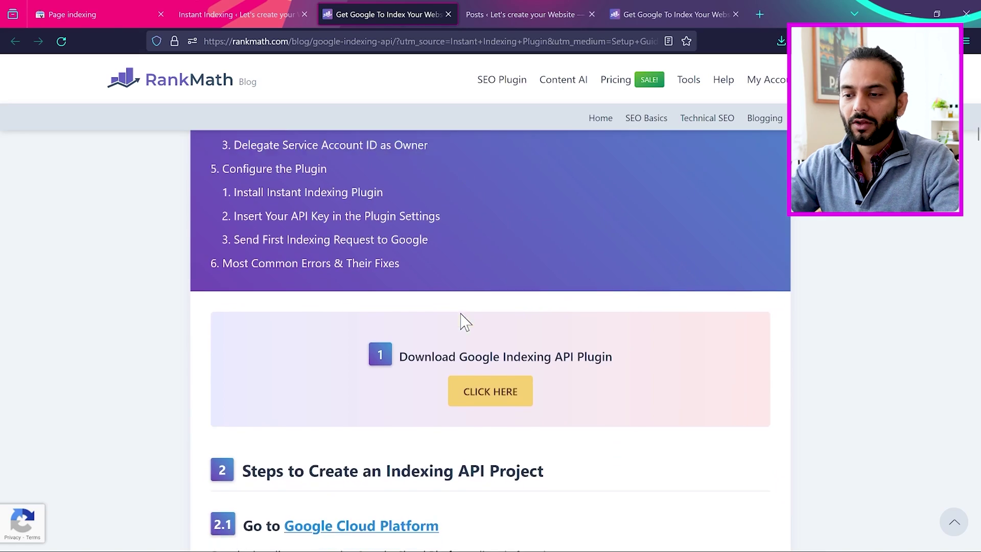
{"action": "scroll", "coordinate": [460, 322], "scroll_direction": "down", "scroll_amount": 5}
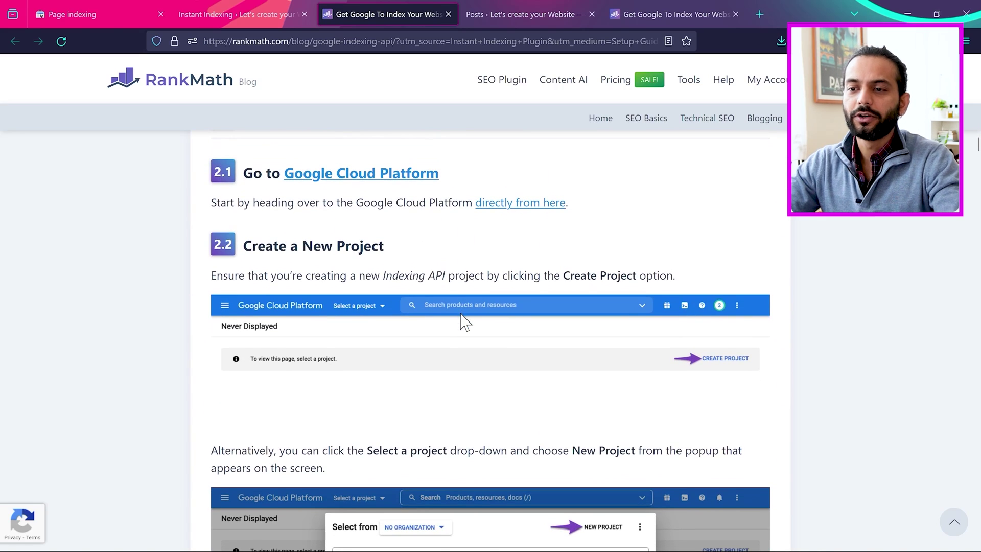
{"action": "middle_click", "coordinate": [367, 174]}
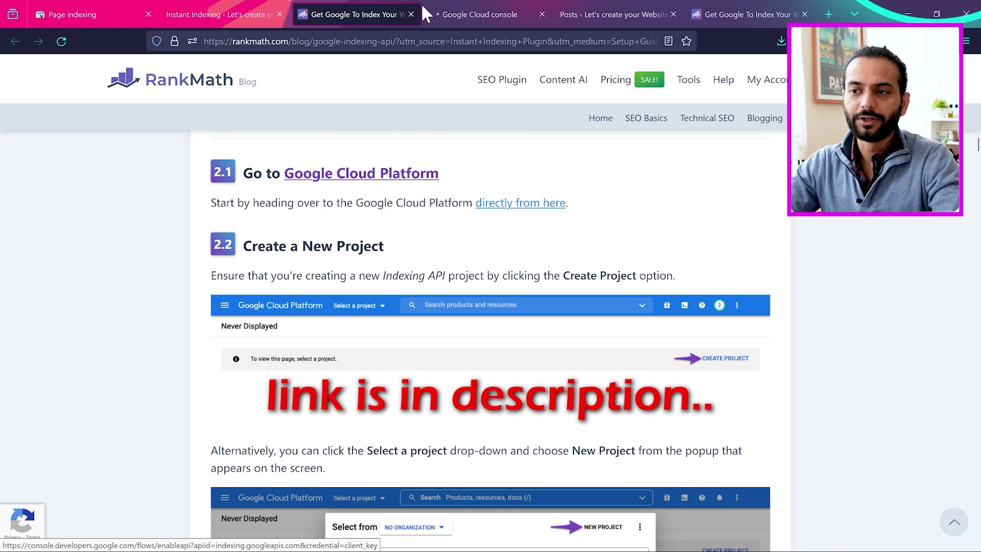
Create a new Google Cloud project named 'IA key'
{"action": "left_click", "coordinate": [471, 11]}
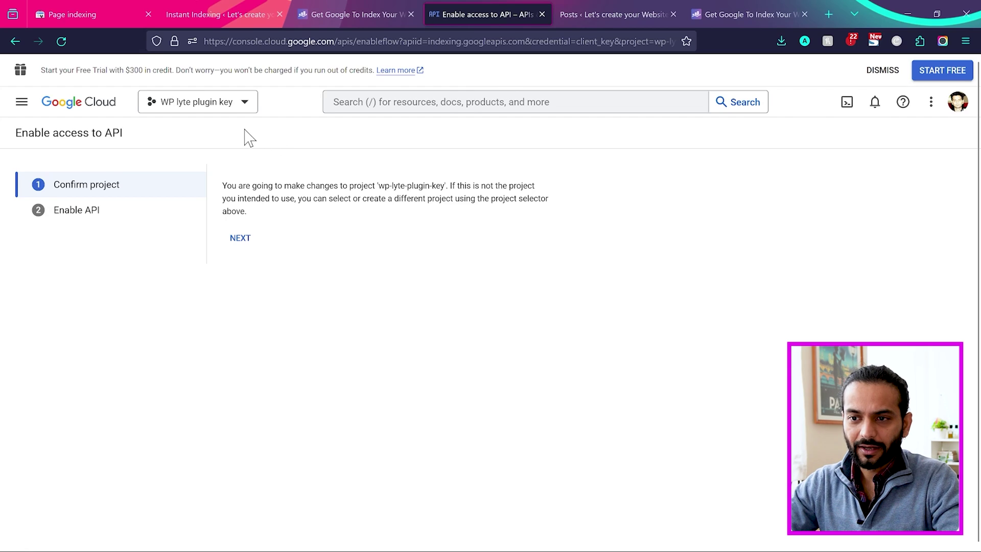
{"action": "left_click", "coordinate": [250, 104]}
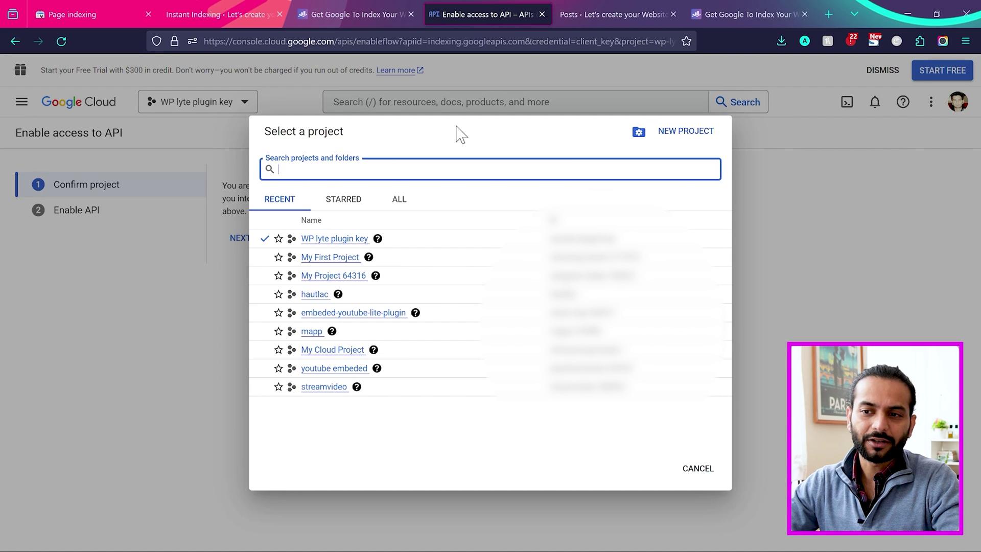
{"action": "left_click", "coordinate": [695, 134]}
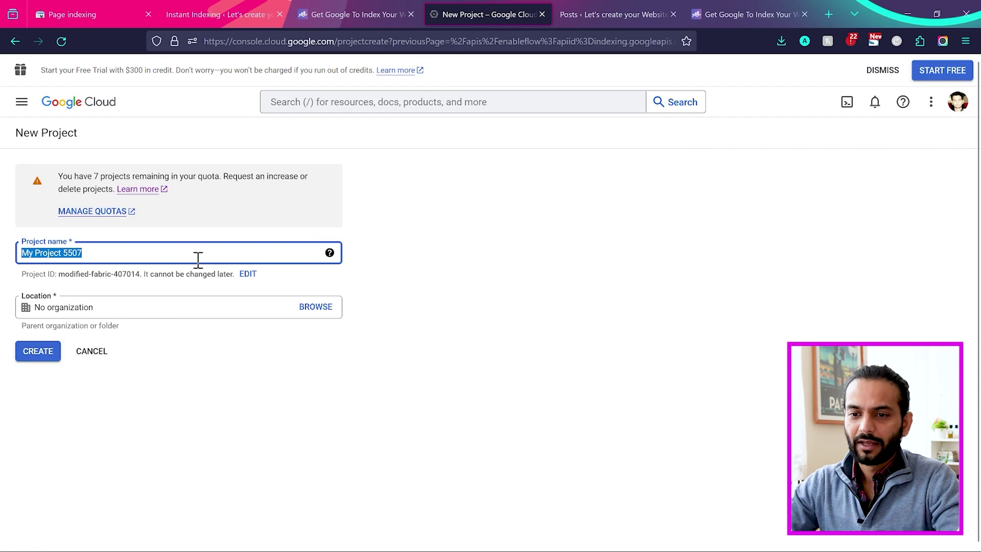
{"action": "left_click", "coordinate": [119, 253]}
{"action": "key", "text": "ctrl+a"}
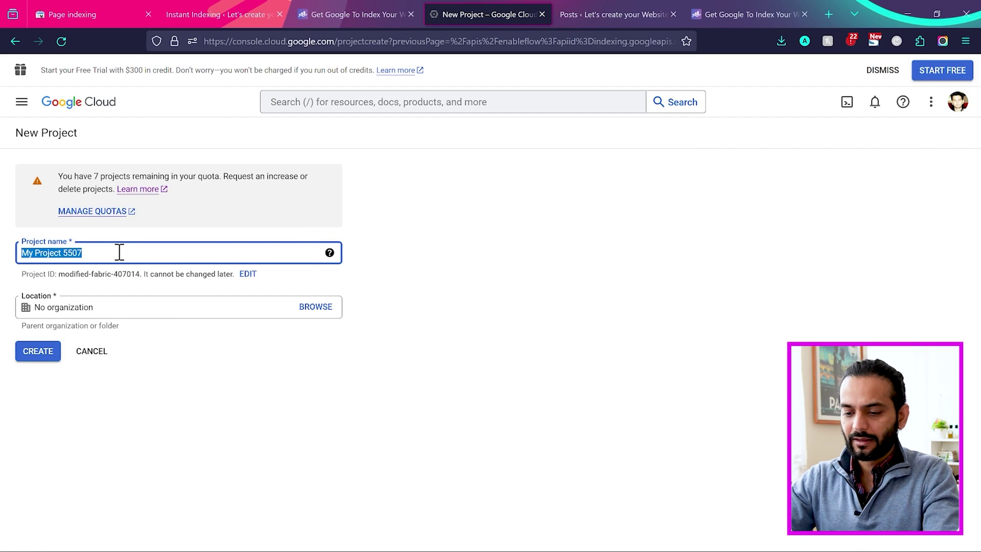
{"action": "key", "text": "BackSpace"}
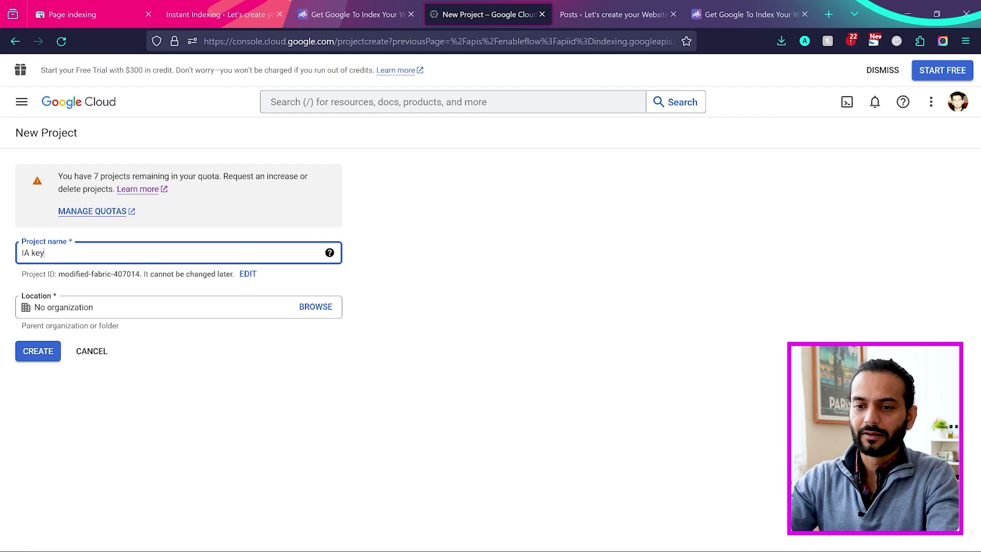
{"action": "key", "text": "Tab"}
{"action": "left_click", "coordinate": [38, 352]}
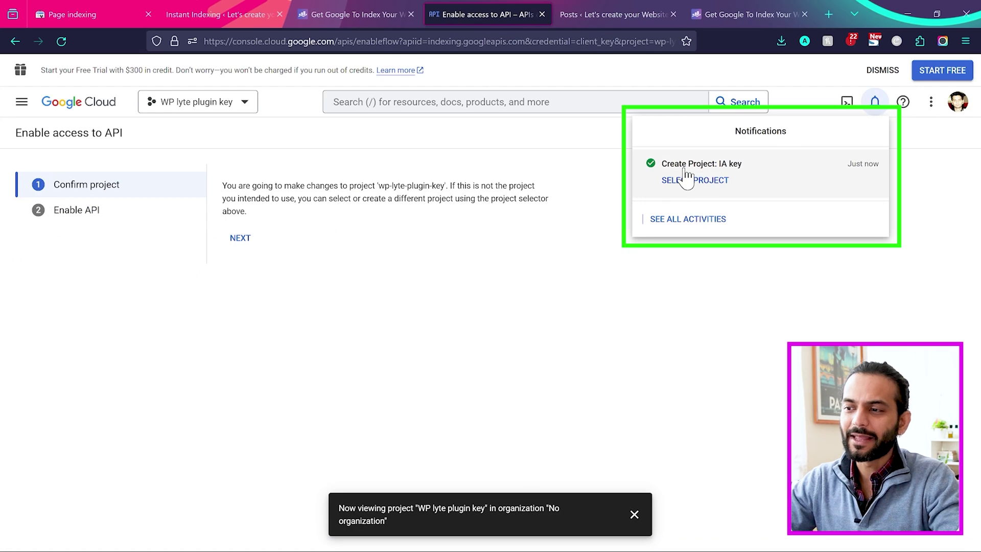
Enable the Web Search Indexing API for the IA key project
{"action": "left_click", "coordinate": [348, 307]}
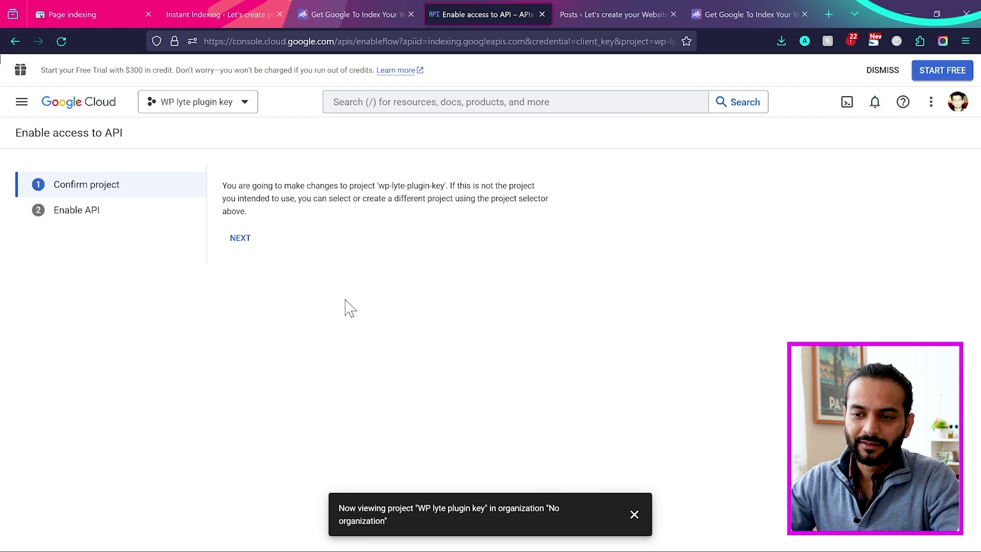
{"action": "left_click", "coordinate": [241, 239]}
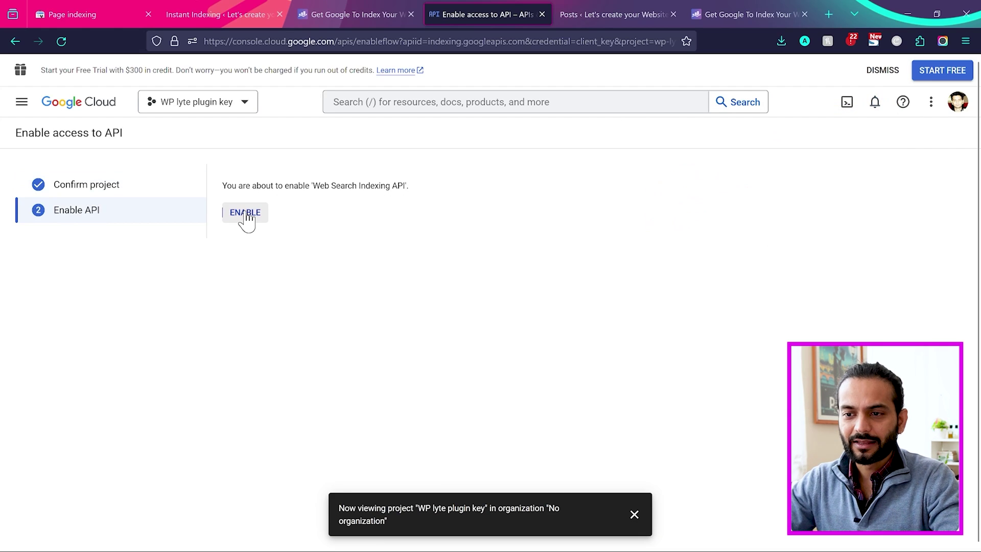
{"action": "left_click", "coordinate": [245, 214]}
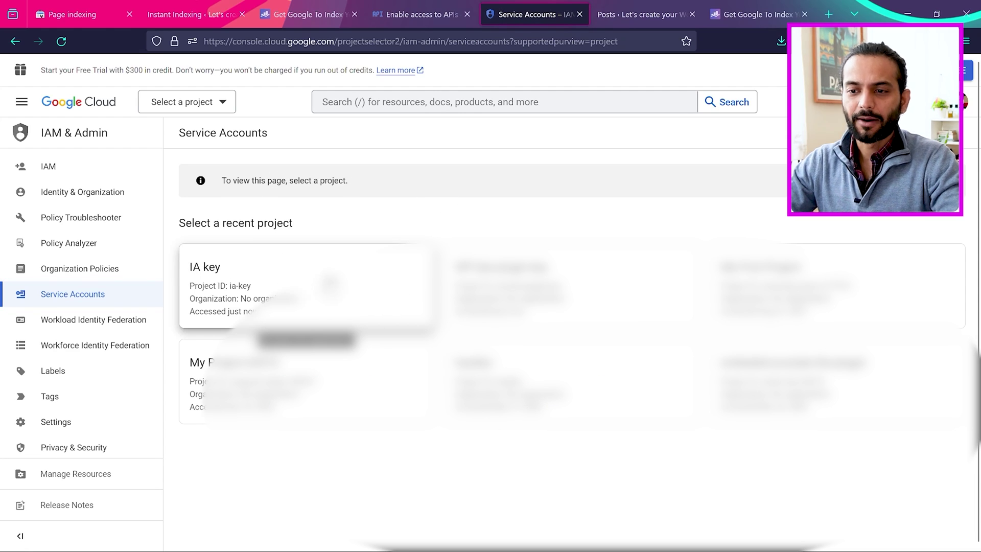
Create service account 'ia-key' described as 'rankmath Ins Indexing' in the IA key project
{"action": "left_click", "coordinate": [220, 266]}
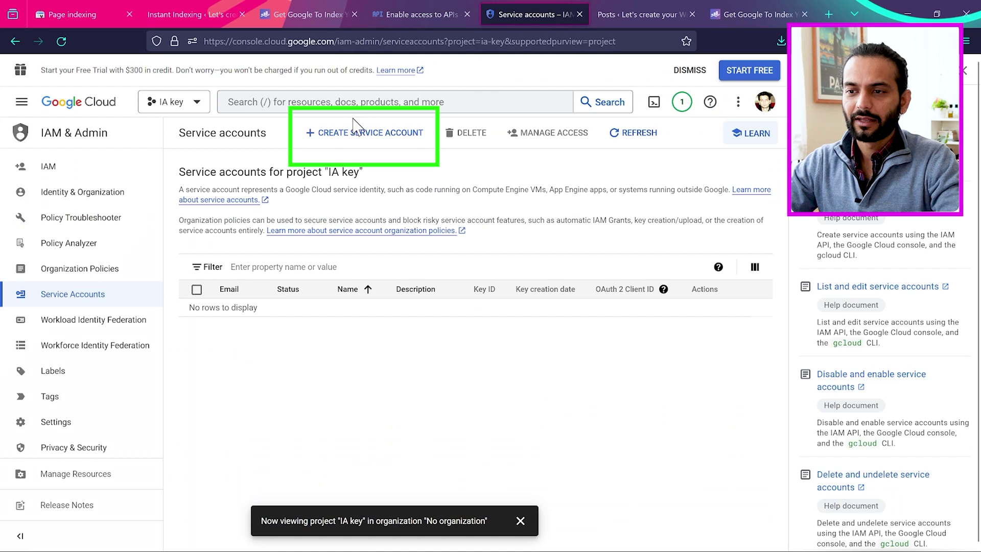
{"action": "left_click", "coordinate": [344, 134]}
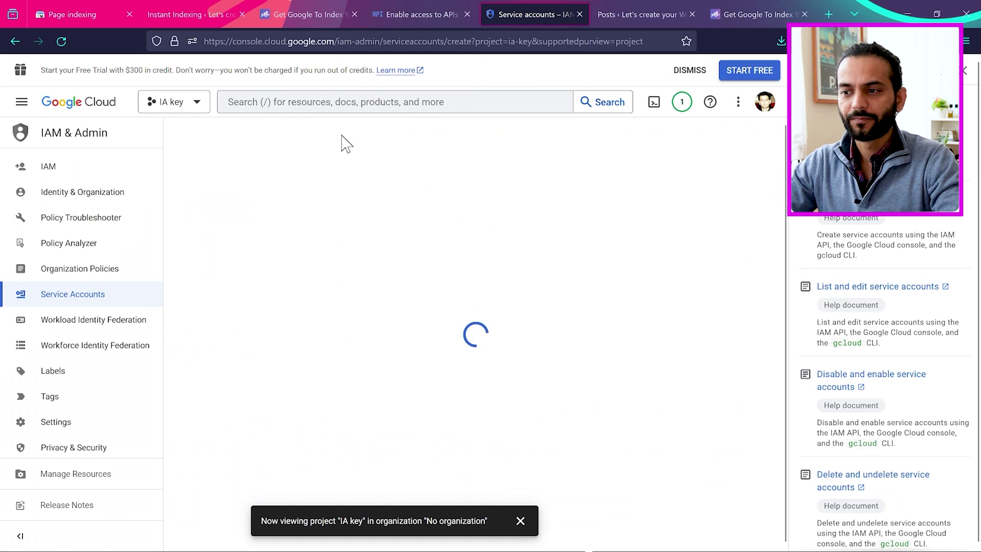
{"action": "left_click", "coordinate": [309, 207]}
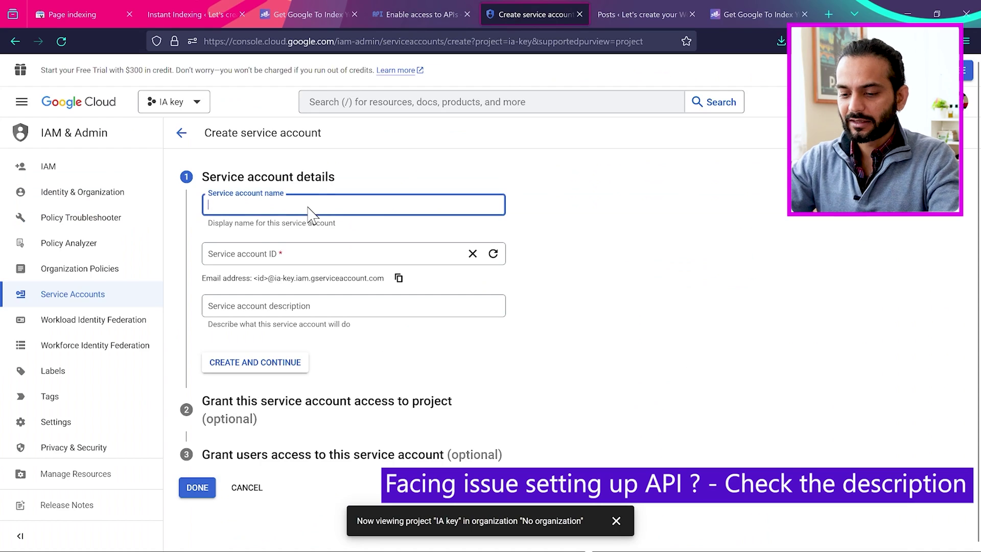
{"action": "type", "text": "ia-key"}
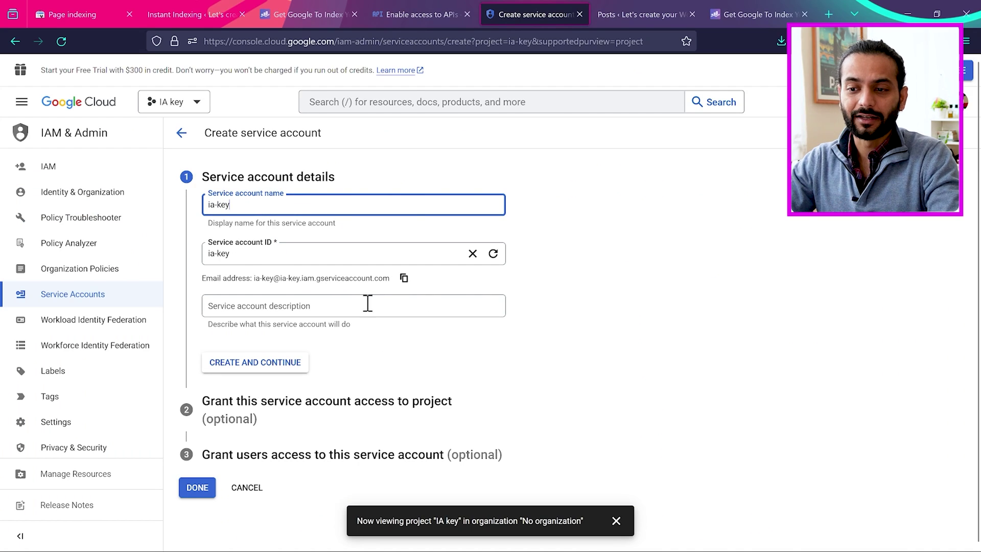
{"action": "left_click", "coordinate": [351, 305]}
{"action": "type", "text": "rankmath Ins"}
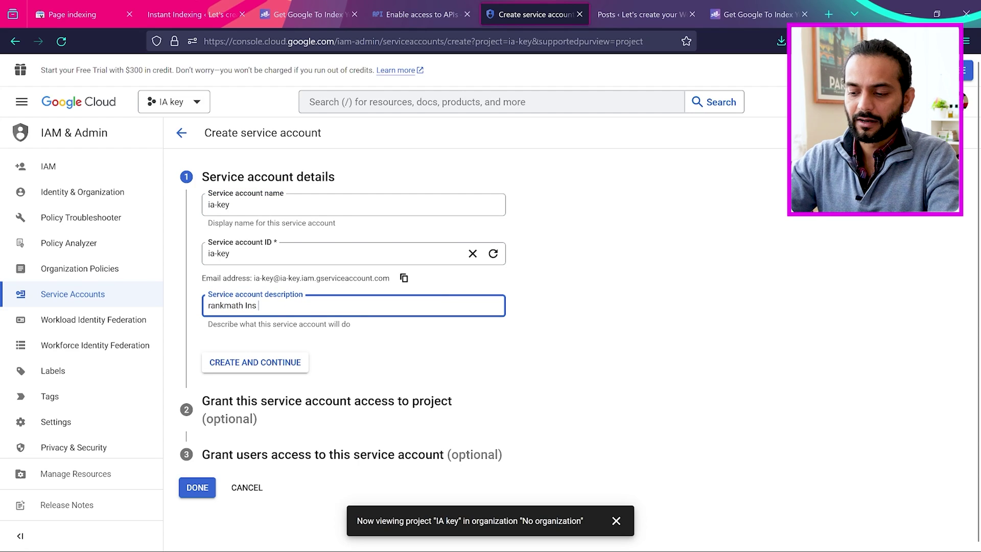
{"action": "type", "text": " Indexing"}
{"action": "left_click", "coordinate": [632, 375]}
{"action": "left_click", "coordinate": [261, 364]}
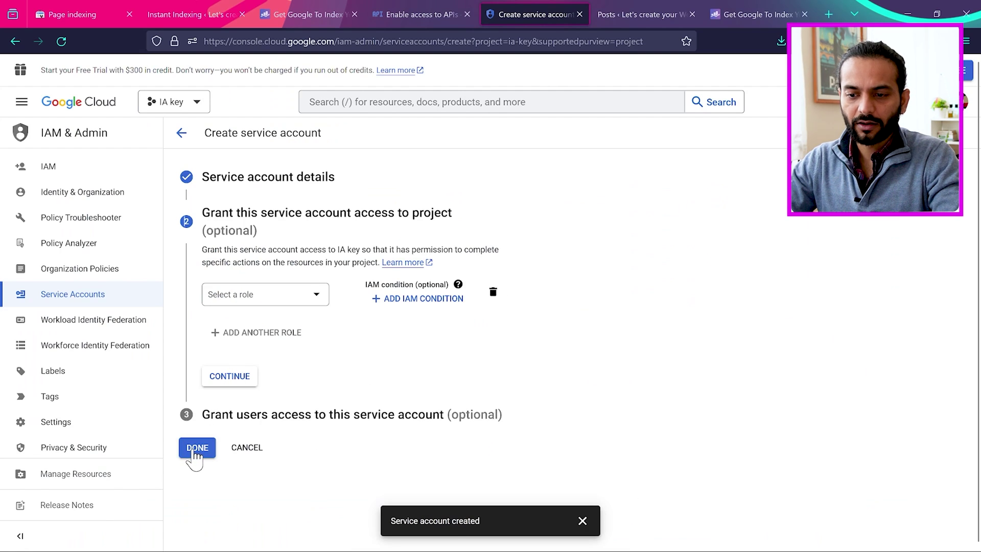
{"action": "left_click", "coordinate": [197, 450]}
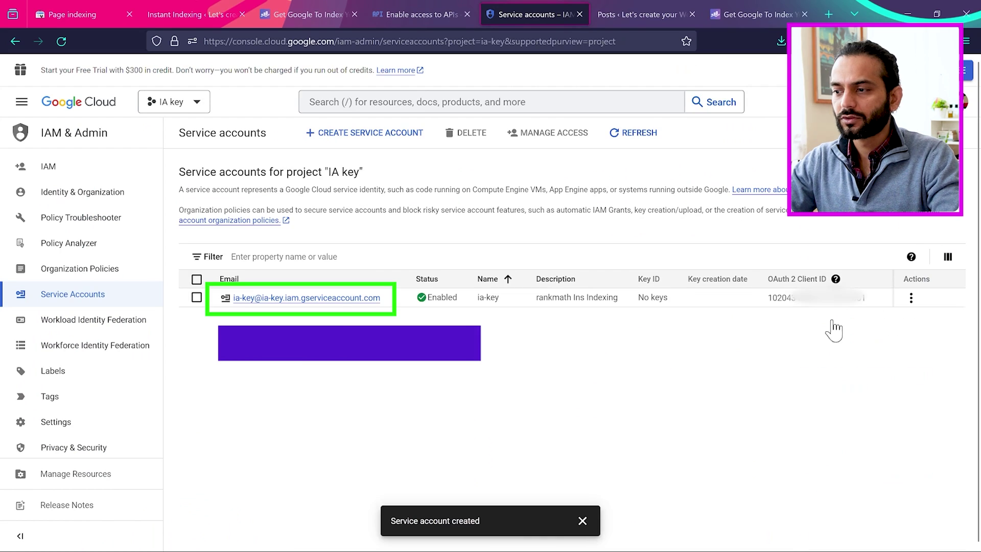
{"action": "left_click", "coordinate": [912, 298]}
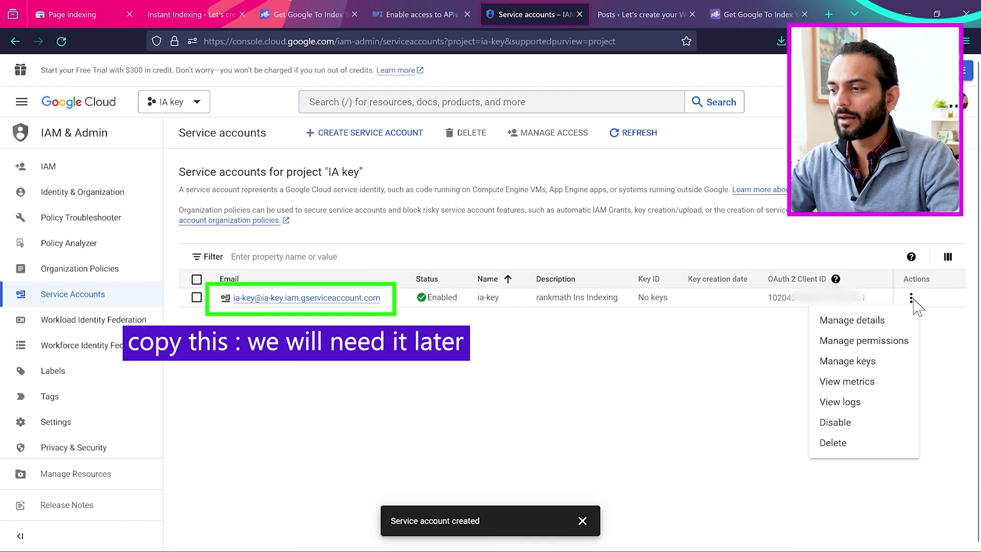
Create and download a new JSON private key for the ia-key service account
{"action": "left_click", "coordinate": [848, 363]}
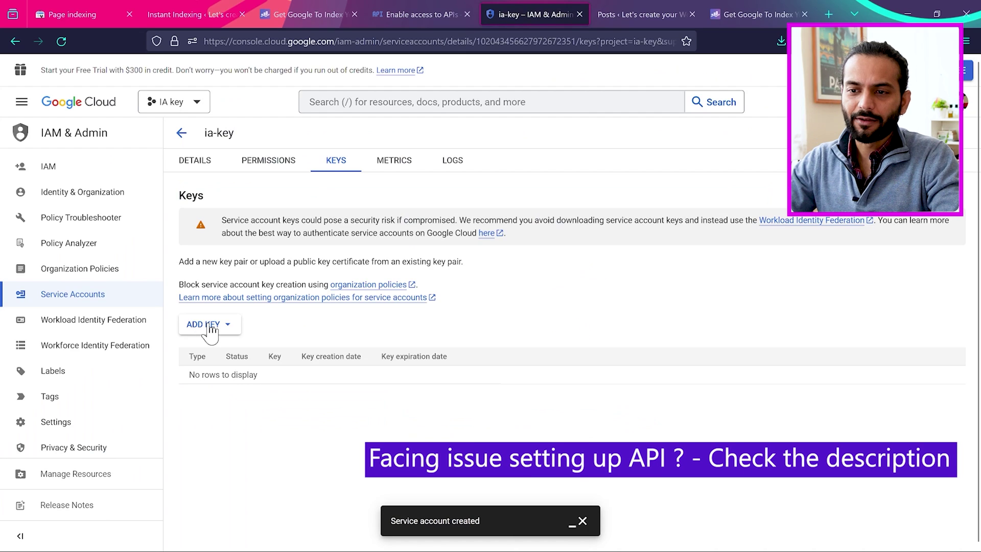
{"action": "left_click", "coordinate": [211, 327]}
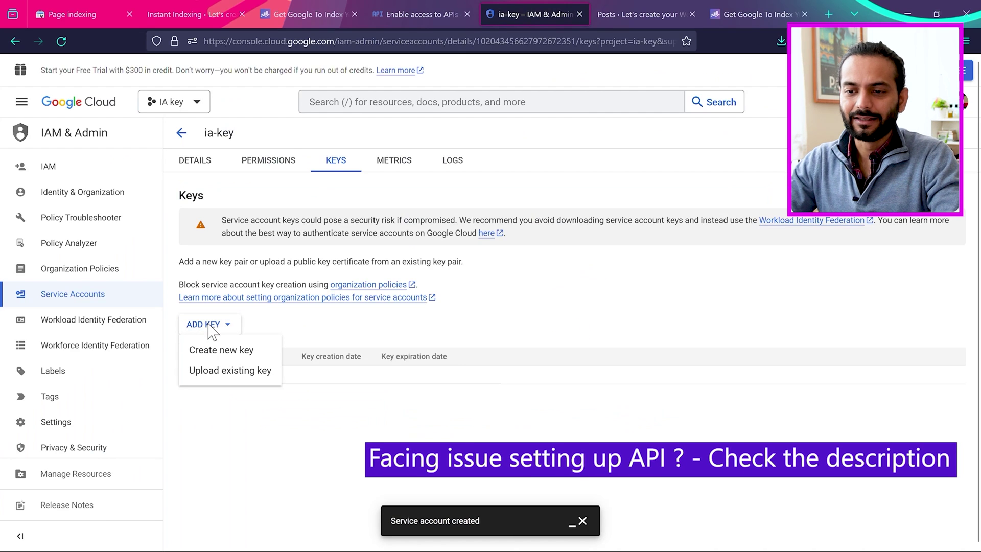
{"action": "left_click", "coordinate": [230, 352]}
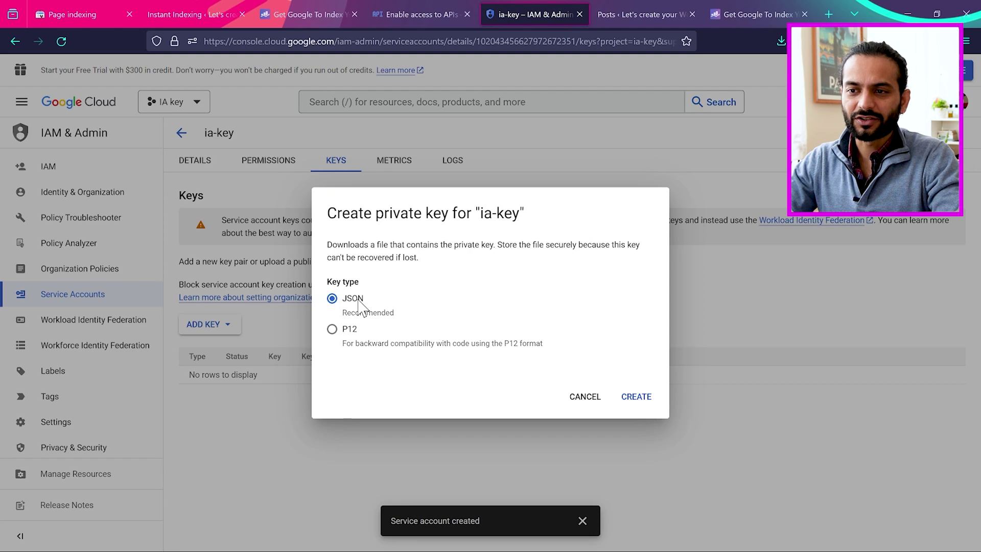
{"action": "left_click", "coordinate": [201, 12]}
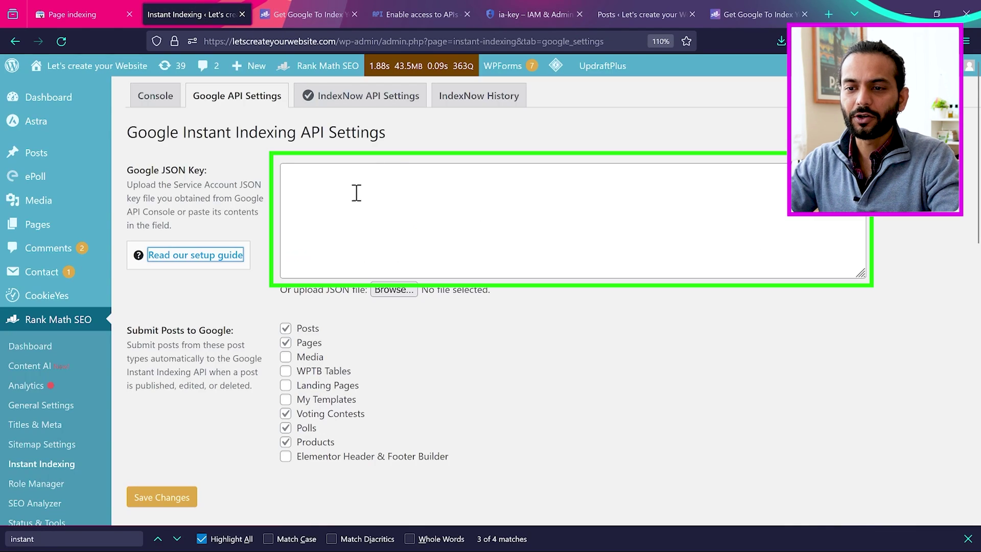
{"action": "left_click", "coordinate": [506, 14]}
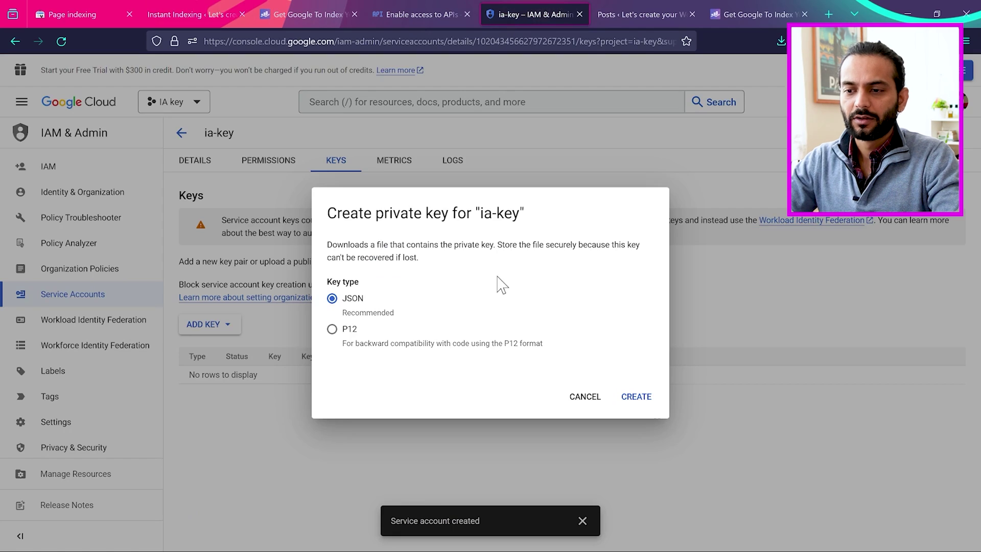
{"action": "left_click", "coordinate": [636, 401]}
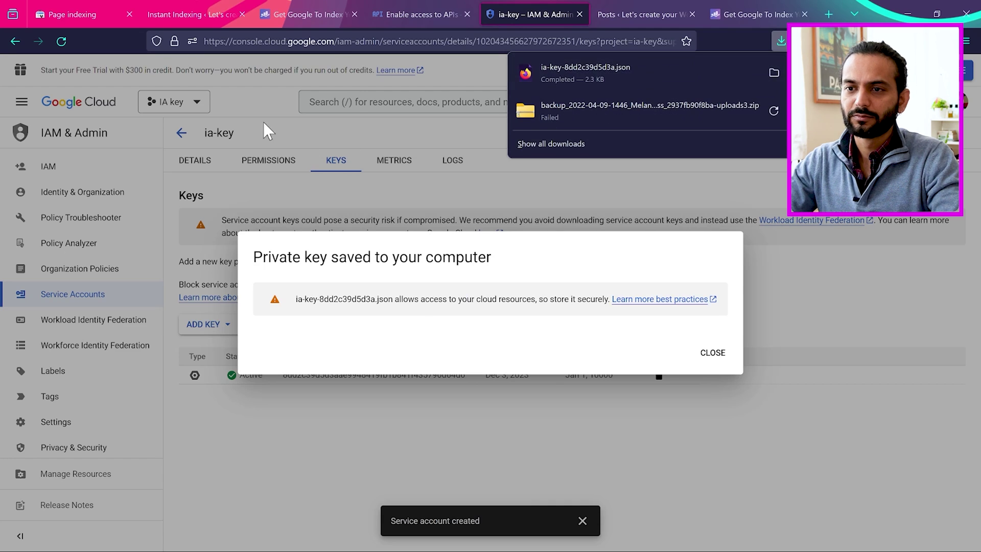
Upload the ia-key JSON file from Downloads as Rank Math's Google JSON key and save
{"action": "left_click", "coordinate": [192, 14]}
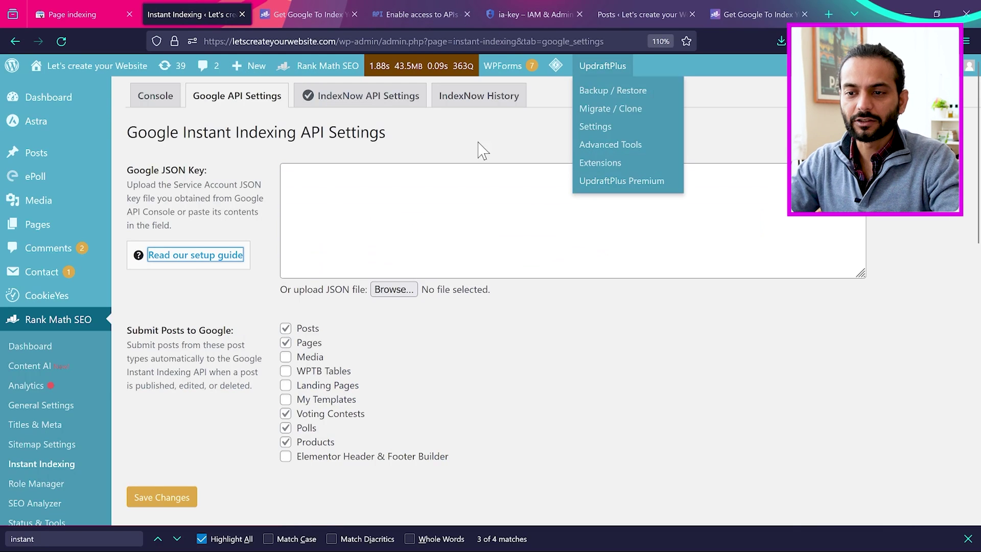
{"action": "left_click", "coordinate": [393, 290]}
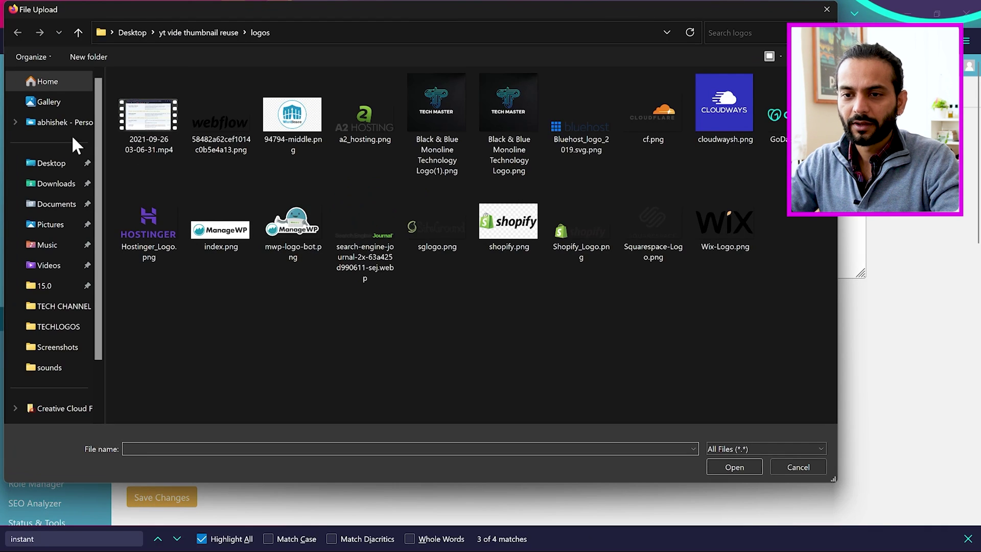
{"action": "left_click", "coordinate": [53, 185]}
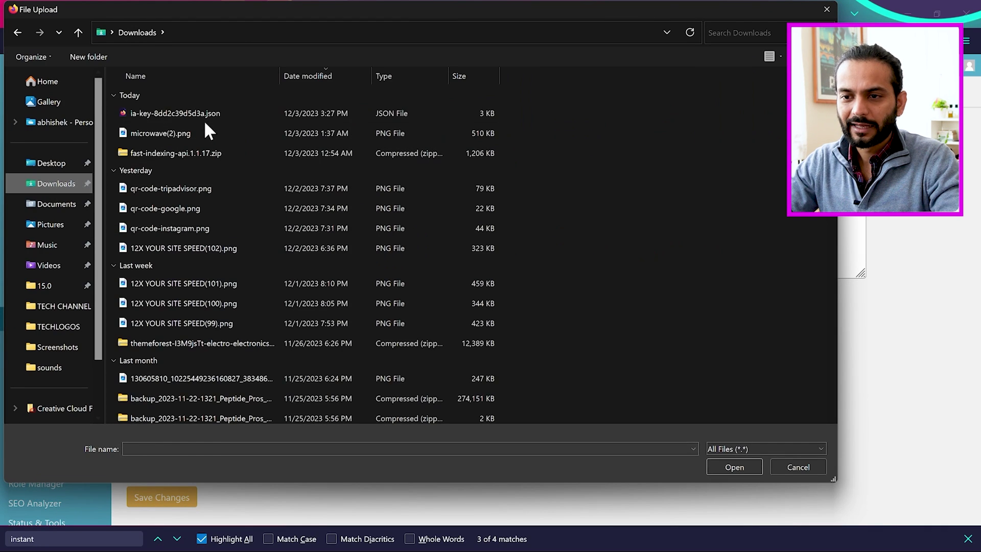
{"action": "left_click", "coordinate": [219, 116]}
{"action": "left_click", "coordinate": [745, 466]}
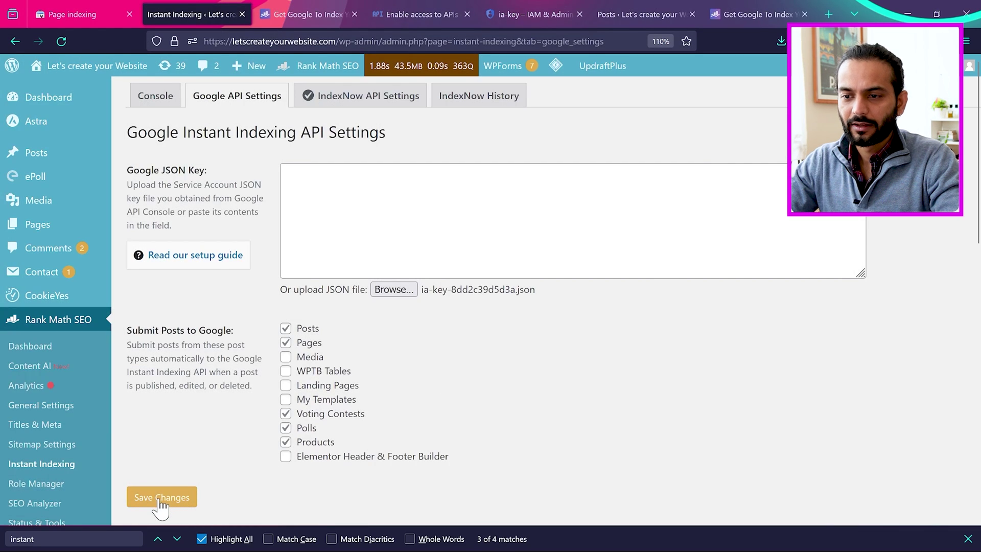
{"action": "left_click", "coordinate": [161, 500]}
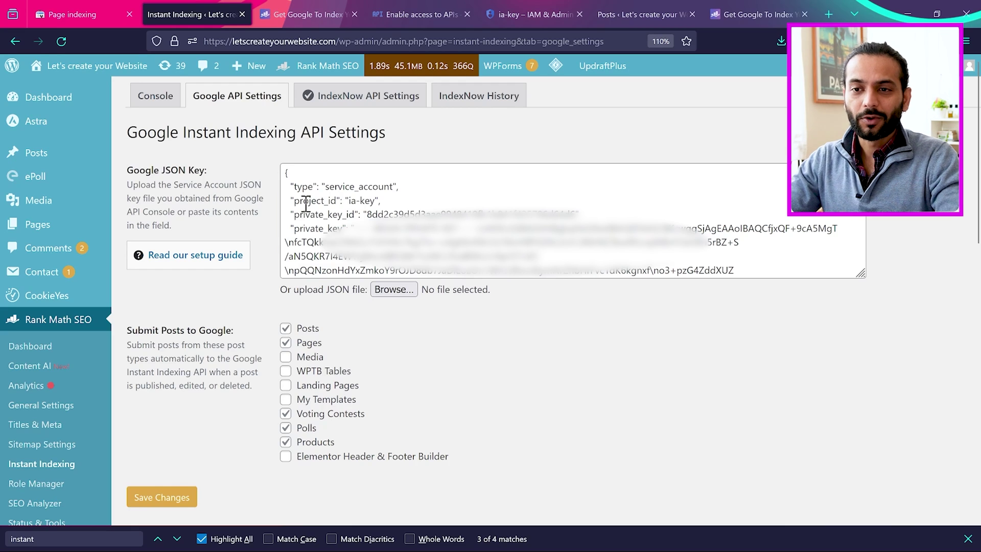
{"action": "left_click", "coordinate": [90, 7]}
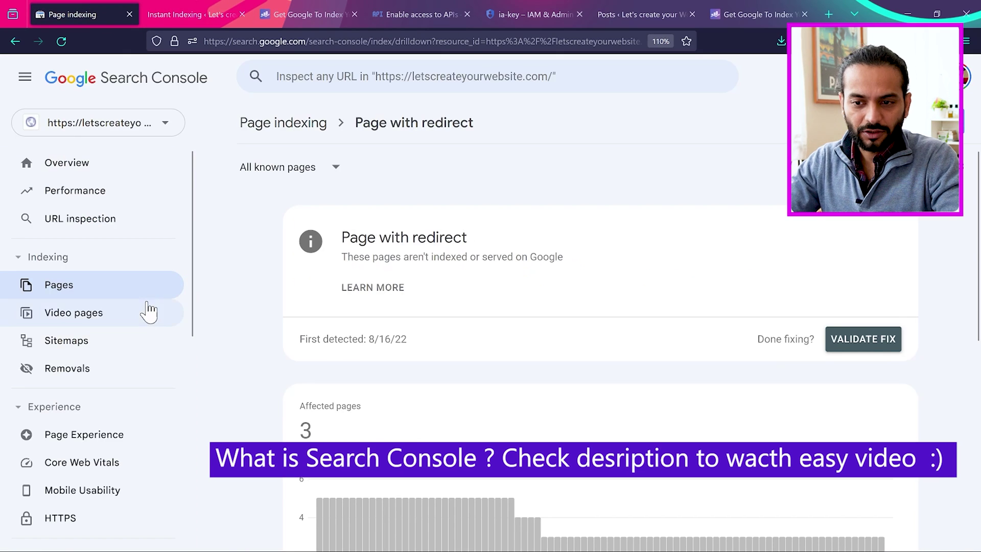
Add the ia-key service account's email as a Full-permission user in Search Console
{"action": "scroll", "coordinate": [147, 309], "scroll_direction": "down", "scroll_amount": 6}
{"action": "scroll", "coordinate": [147, 306], "scroll_direction": "down", "scroll_amount": 3}
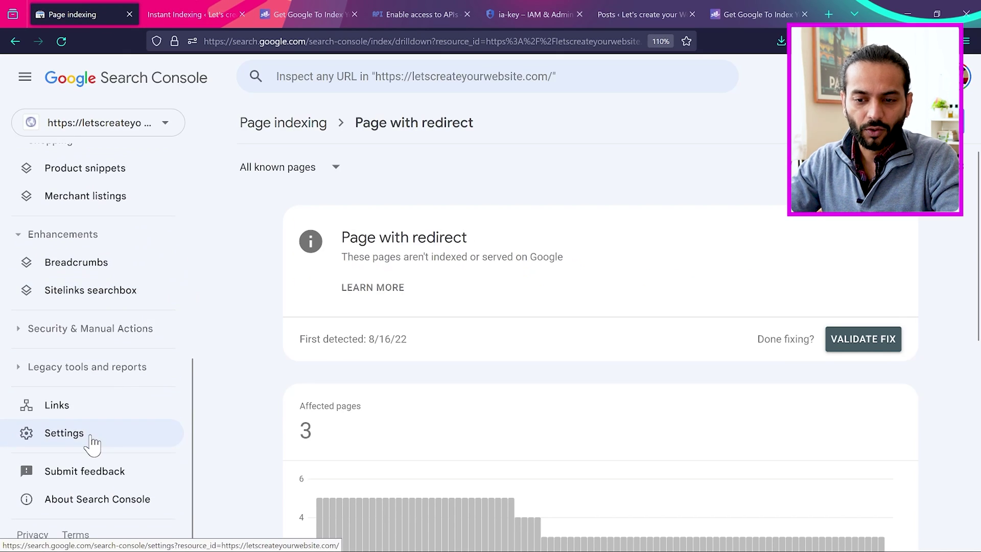
{"action": "left_click", "coordinate": [91, 435]}
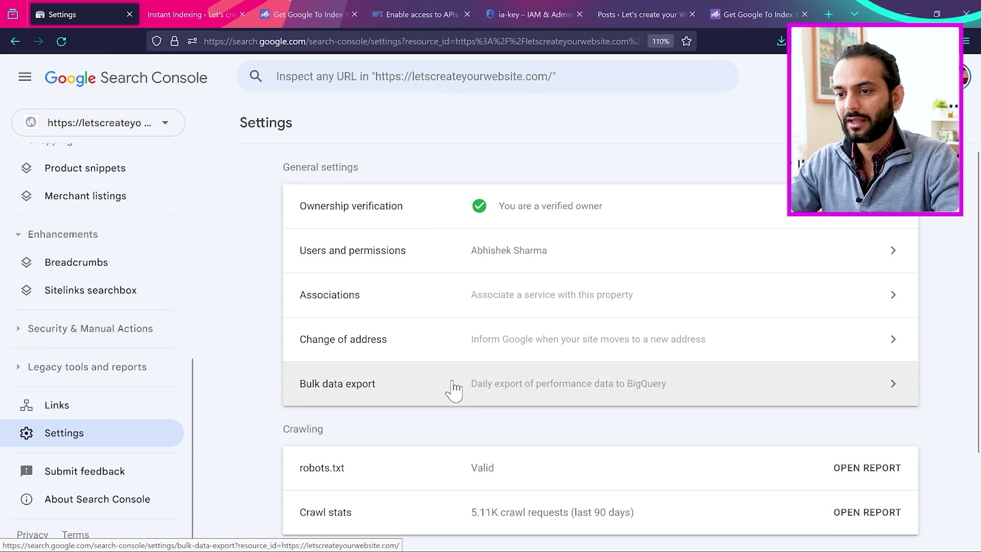
{"action": "left_click", "coordinate": [734, 249]}
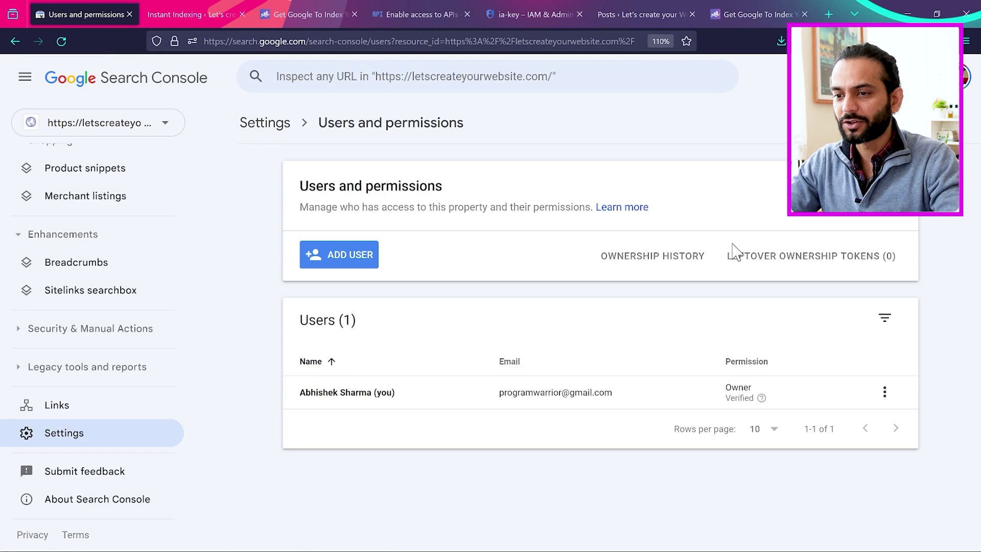
{"action": "left_click", "coordinate": [344, 263]}
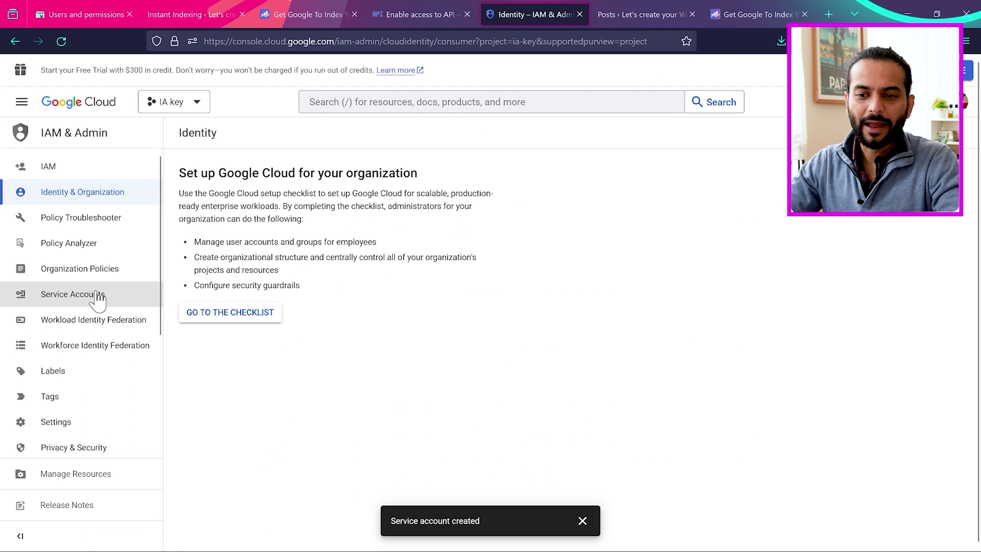
{"action": "left_click", "coordinate": [72, 299]}
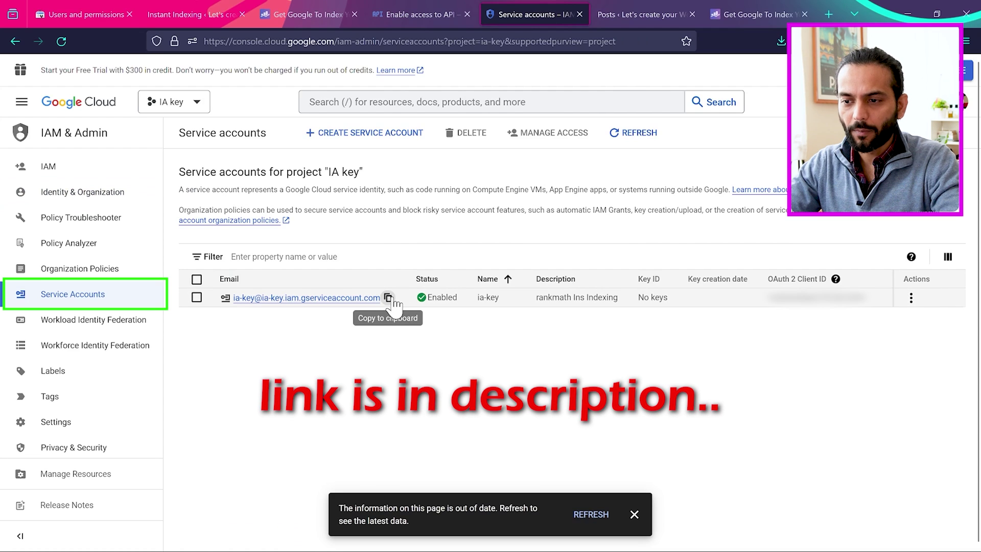
{"action": "left_click", "coordinate": [389, 298]}
{"action": "left_click", "coordinate": [78, 5]}
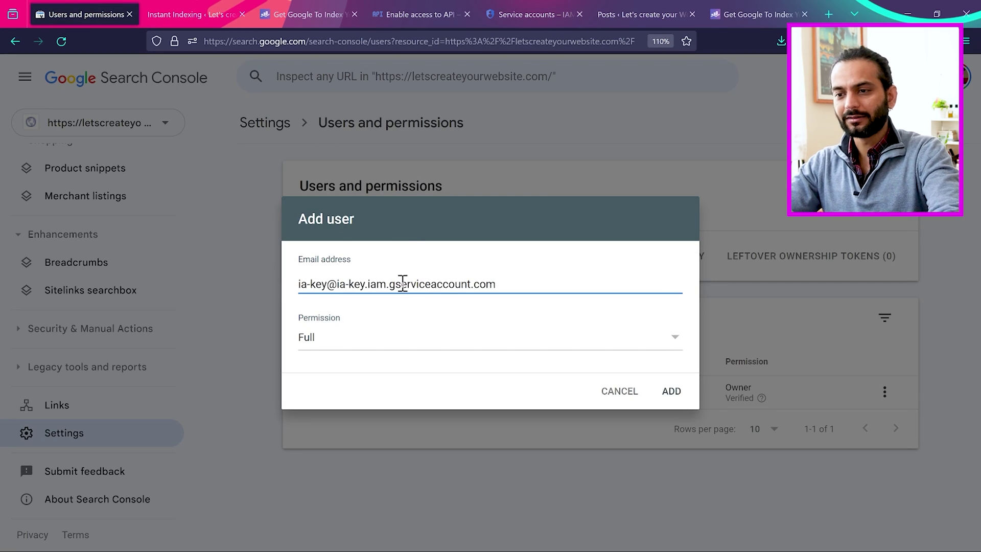
{"action": "left_click", "coordinate": [673, 391]}
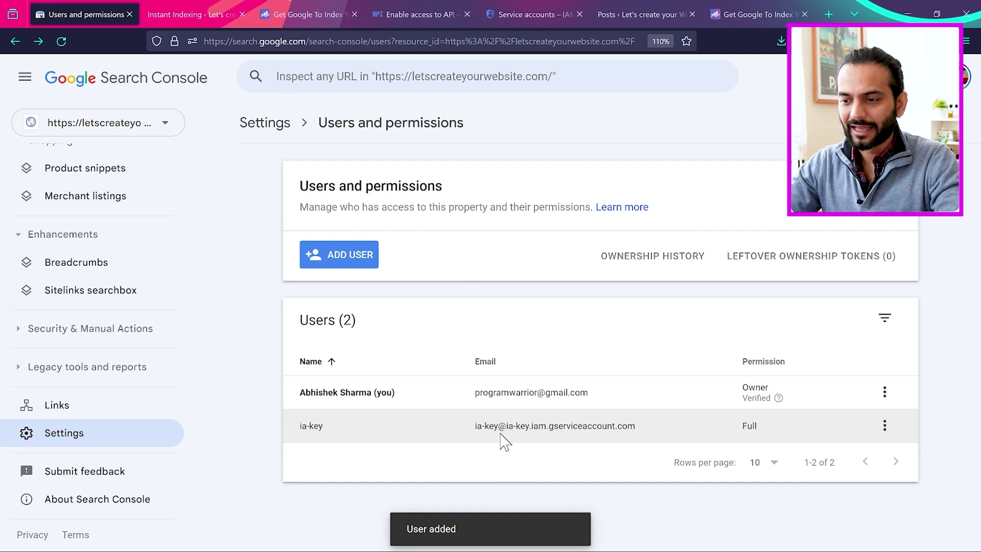
Return to the Instant Indexing plugin and review its IndexNow API Settings and auto-generated API key
{"action": "left_click", "coordinate": [196, 2]}
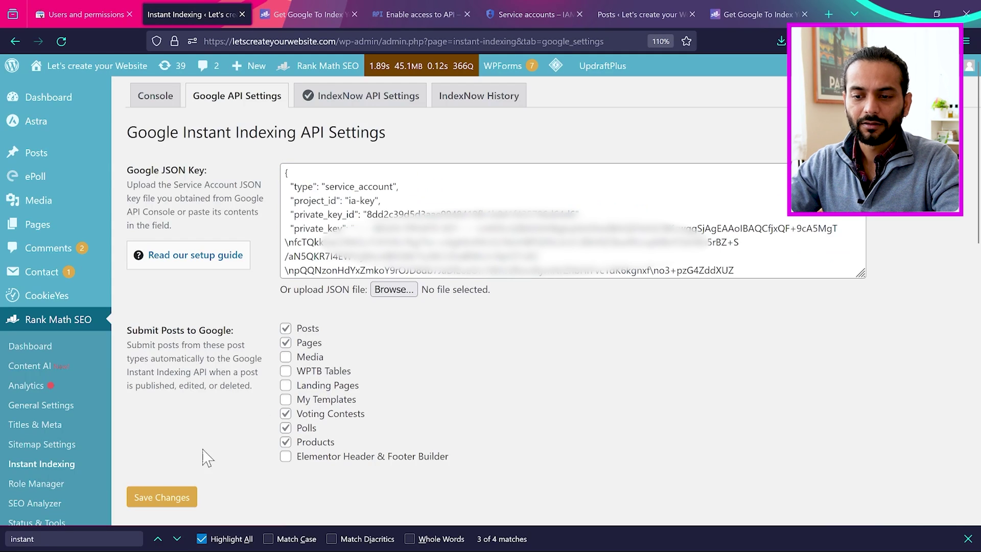
{"action": "left_click", "coordinate": [374, 101]}
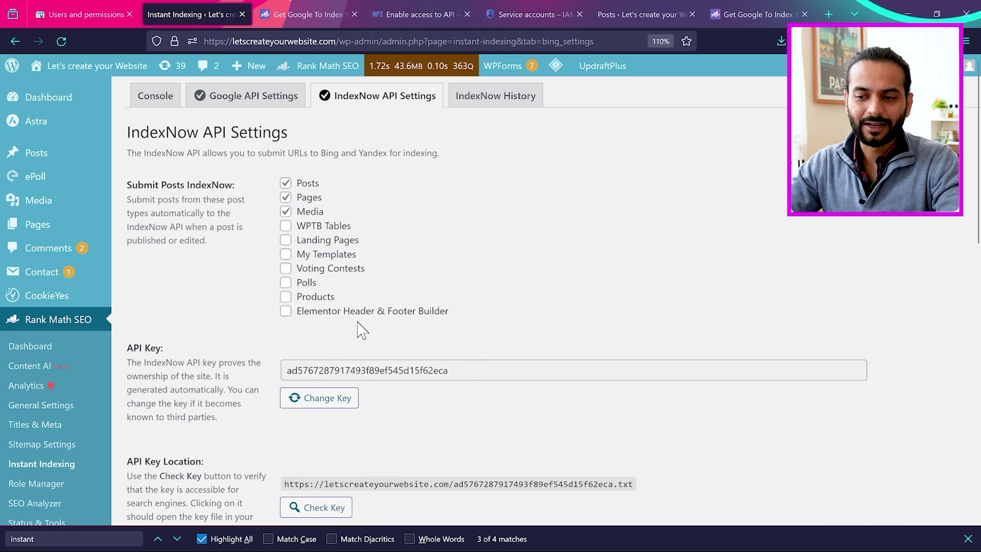
{"action": "scroll", "coordinate": [358, 340], "scroll_direction": "down", "scroll_amount": 3}
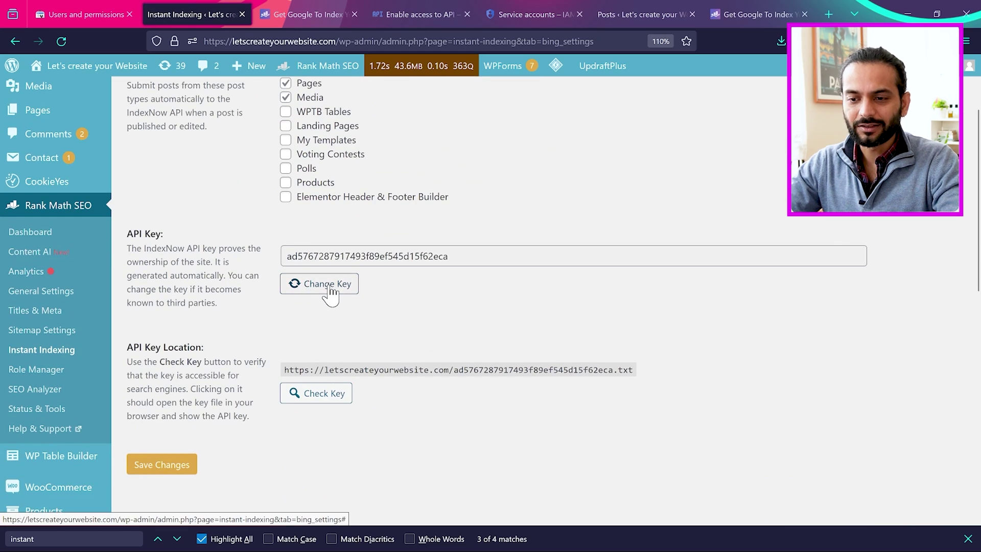
{"action": "scroll", "coordinate": [186, 252], "scroll_direction": "up", "scroll_amount": 3}
{"action": "scroll", "coordinate": [200, 314], "scroll_direction": "down", "scroll_amount": 1}
{"action": "scroll", "coordinate": [195, 304], "scroll_direction": "up", "scroll_amount": 1}
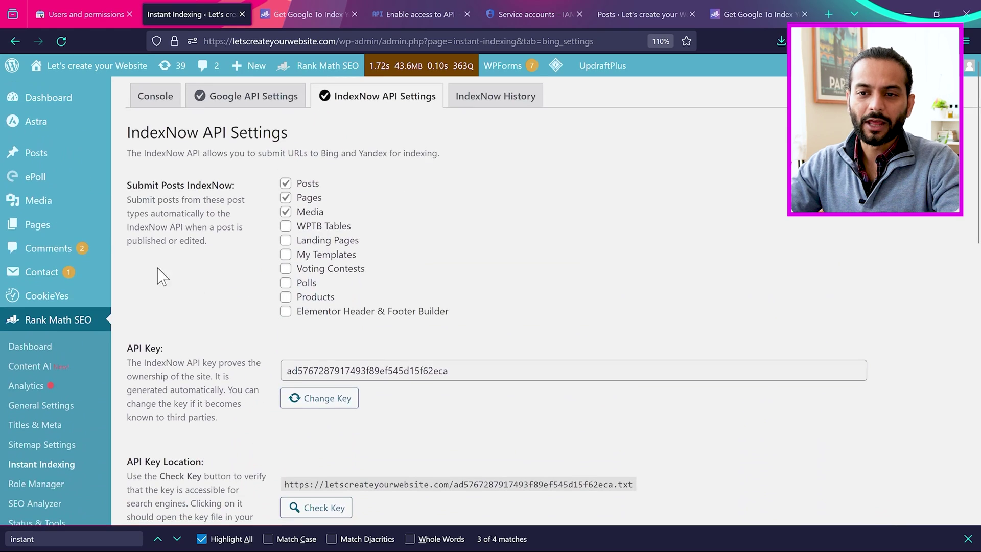
Go to All Posts, then open the Instant Indexing Console showing the 200/200 daily Google quota
{"action": "mouse_move", "coordinate": [46, 156]}
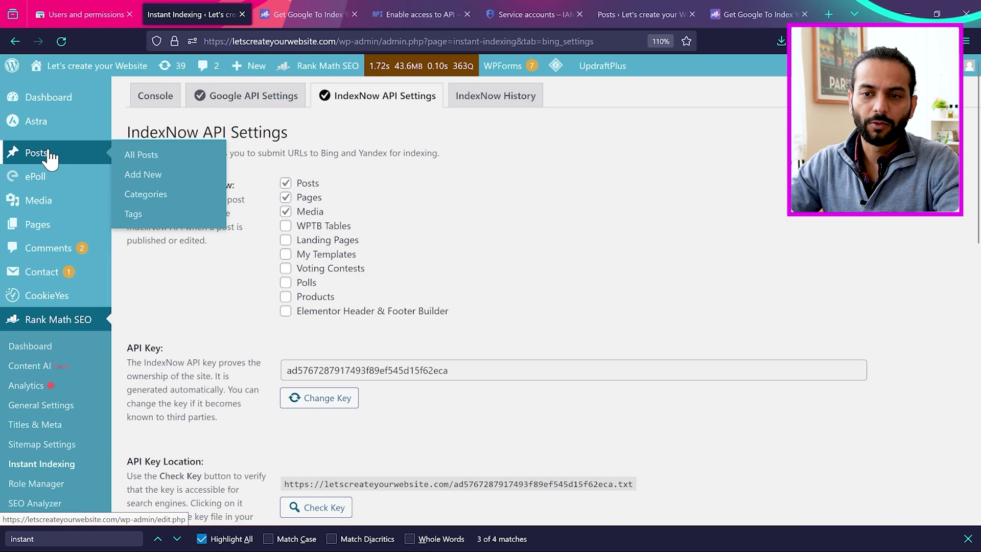
{"action": "left_click", "coordinate": [122, 149]}
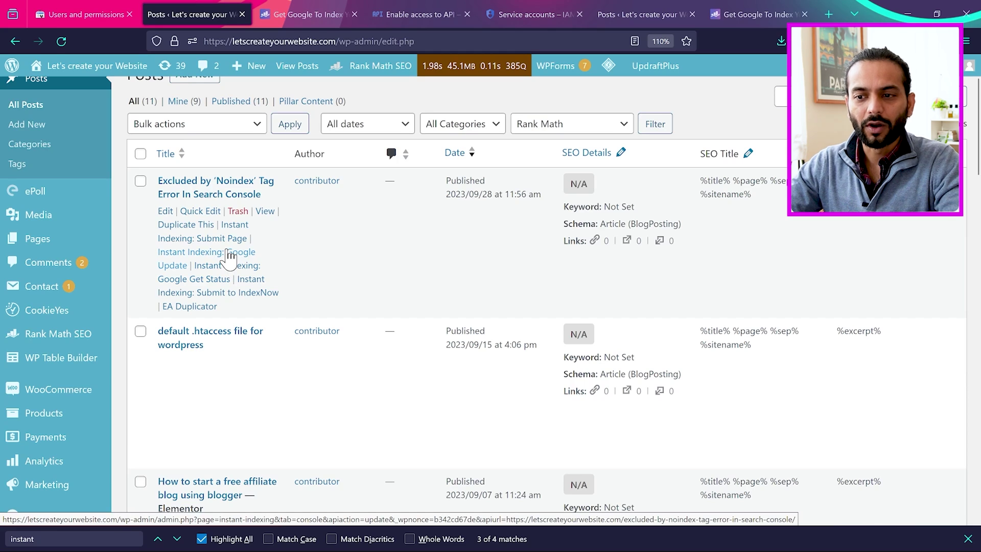
{"action": "left_click", "coordinate": [229, 258]}
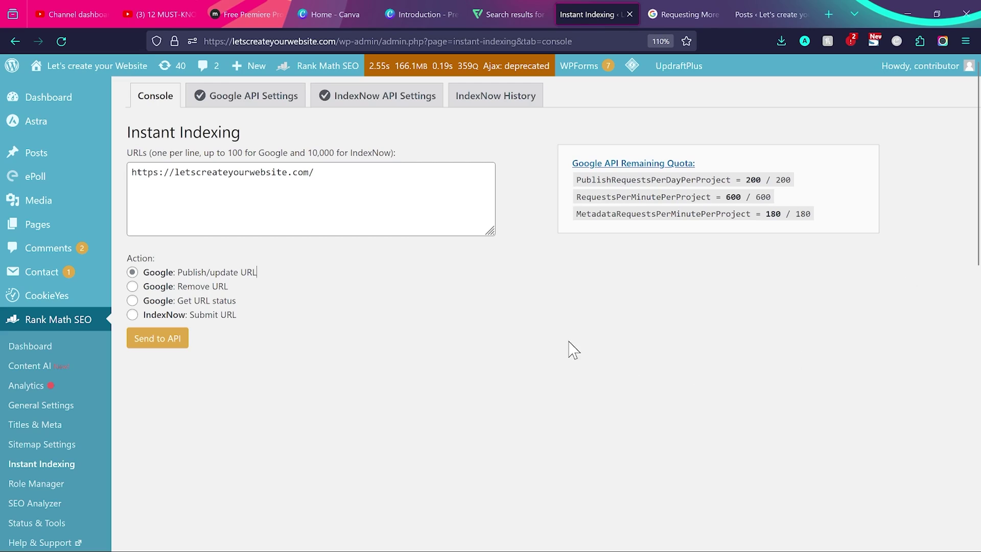
Highlight the 200 daily publish quota and the metadata-requests-per-minute quota in the Console
{"action": "left_click_drag", "start_coordinate": [579, 183], "coordinate": [762, 180]}
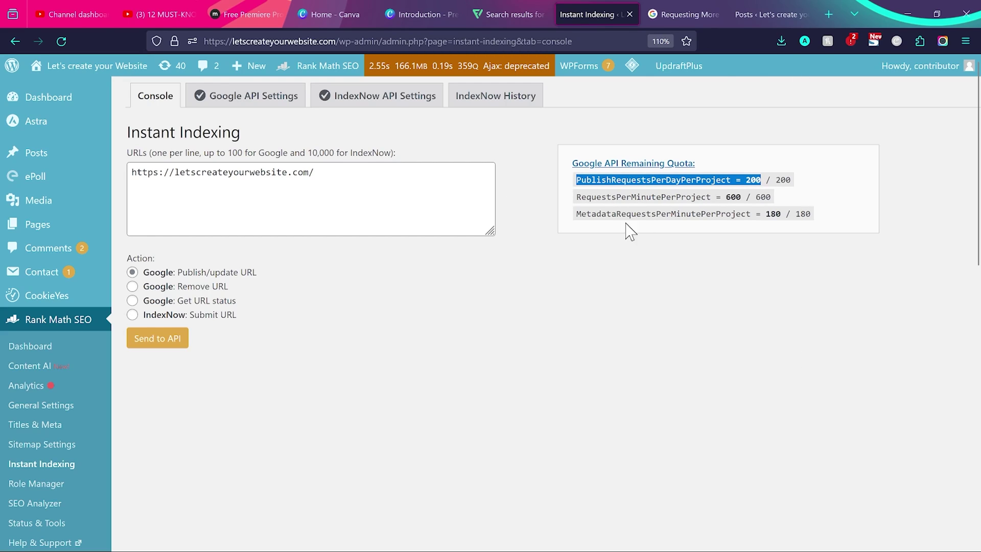
{"action": "left_click_drag", "start_coordinate": [578, 214], "coordinate": [765, 214]}
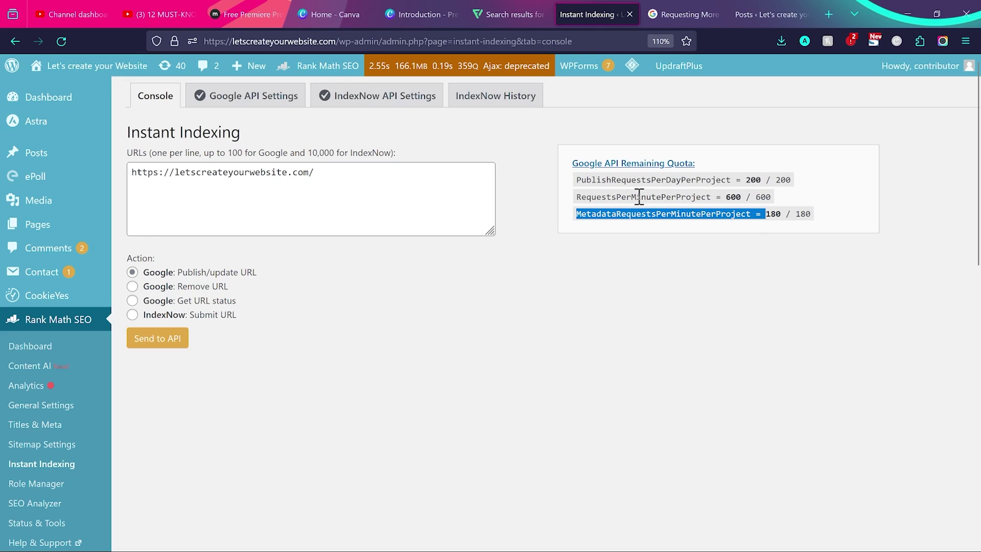
{"action": "left_click", "coordinate": [654, 264]}
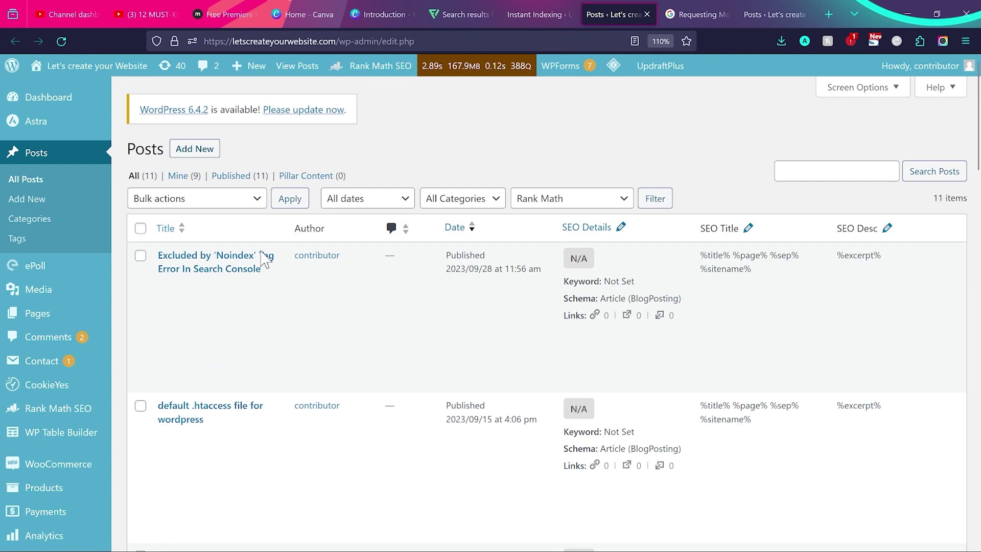
Submit the first post for an Instant Indexing Google Update and review the resulting Error 403
{"action": "mouse_move", "coordinate": [241, 284]}
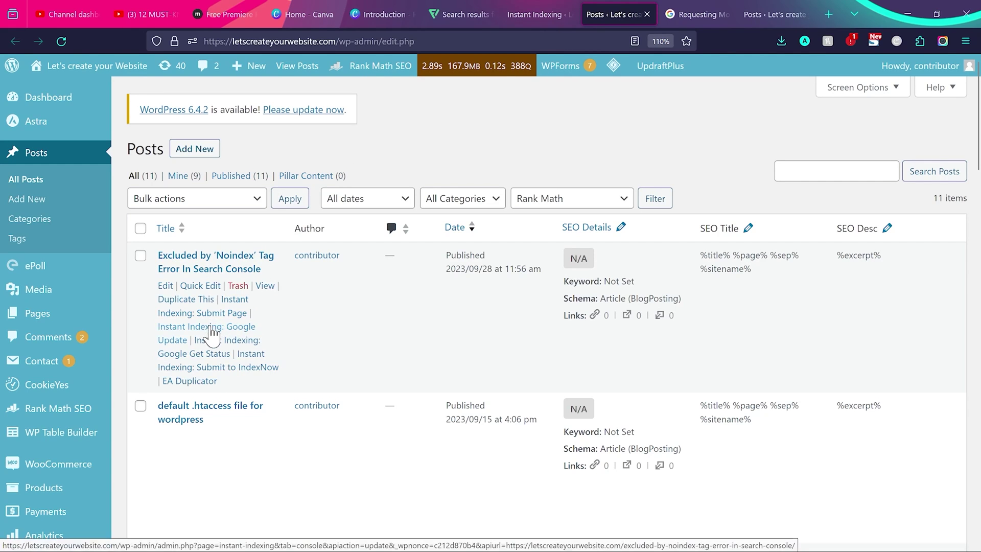
{"action": "left_click", "coordinate": [180, 331]}
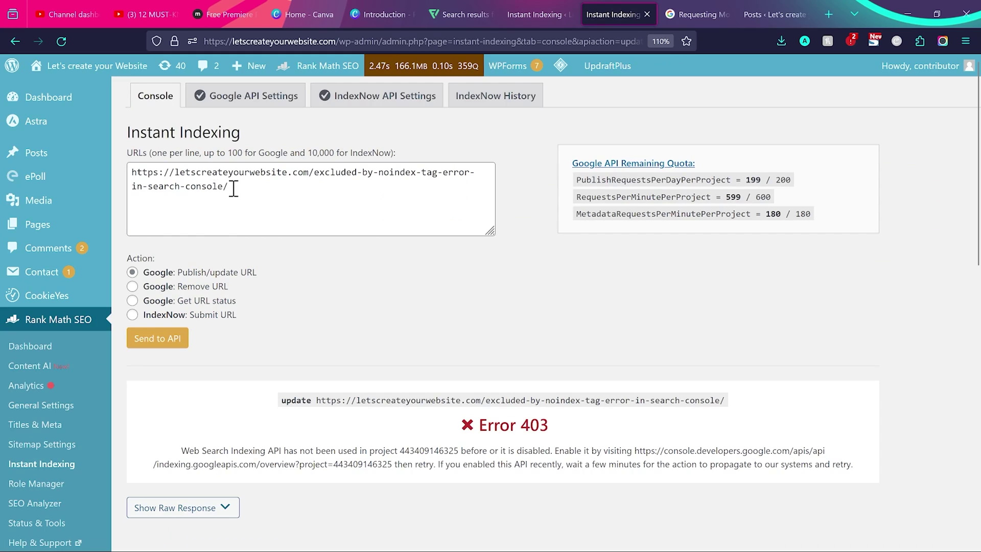
{"action": "left_click_drag", "start_coordinate": [231, 188], "coordinate": [127, 170]}
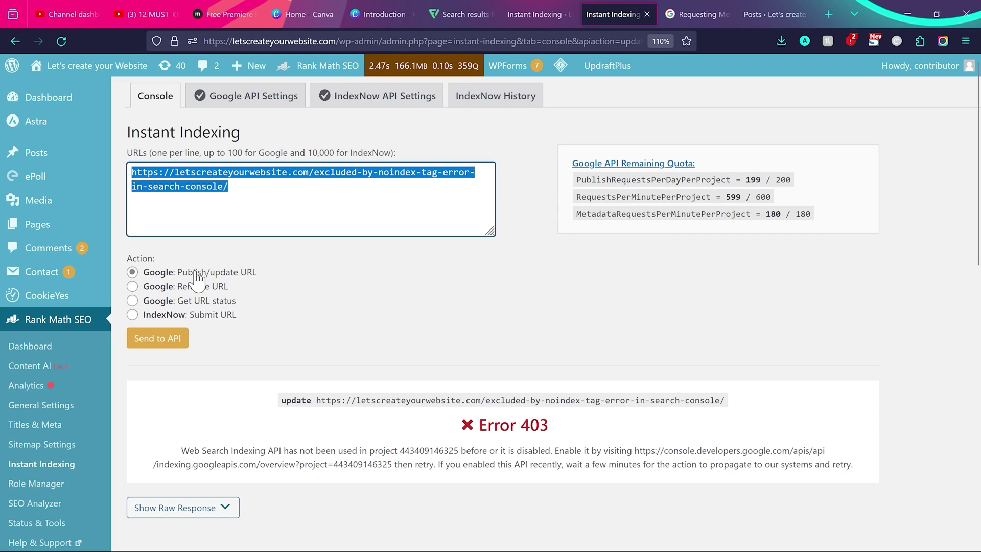
{"action": "left_click_drag", "start_coordinate": [282, 400], "coordinate": [728, 393]}
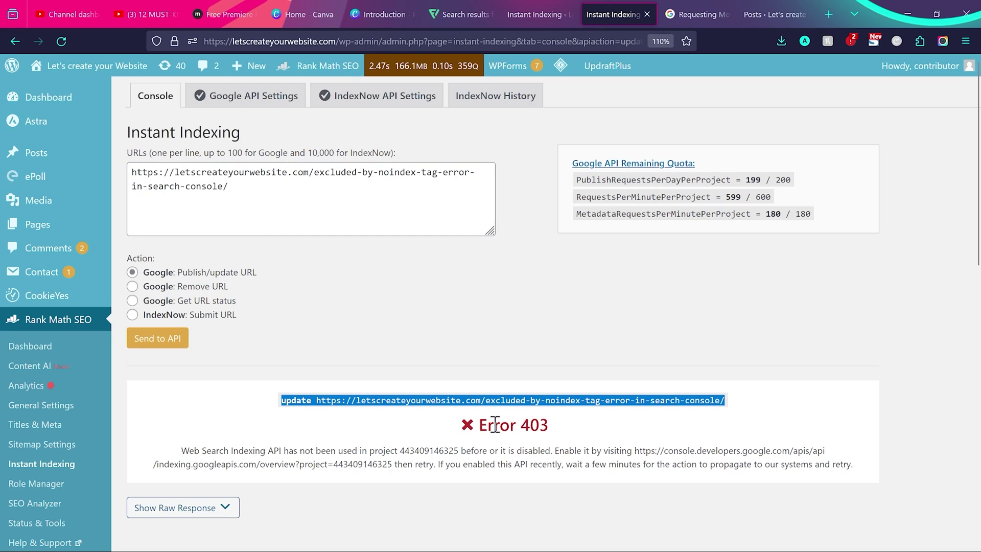
{"action": "left_click_drag", "start_coordinate": [182, 451], "coordinate": [293, 452]}
{"action": "left_click", "coordinate": [292, 452]}
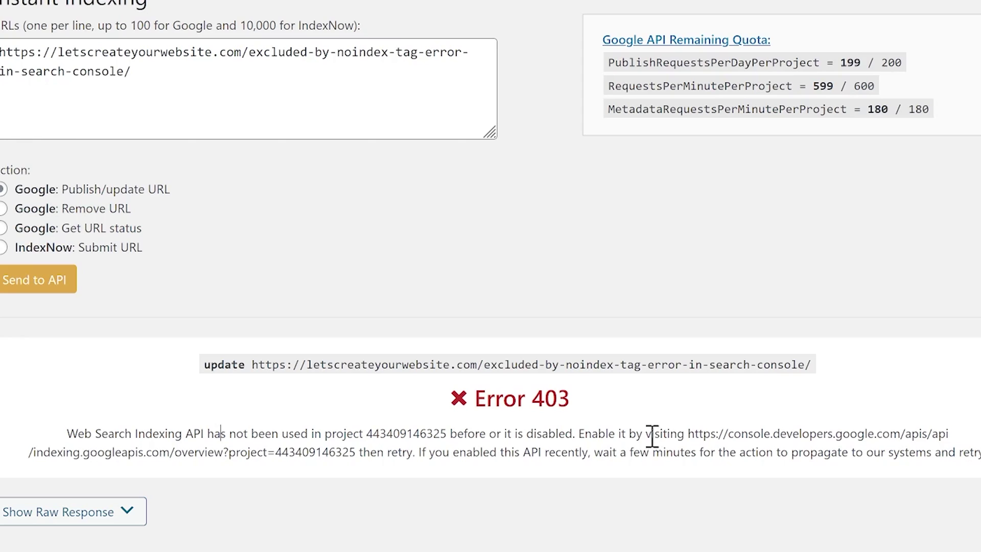
Copy the API-enable link from the 403 message into a new browser tab
{"action": "left_click_drag", "start_coordinate": [647, 434], "coordinate": [357, 453]}
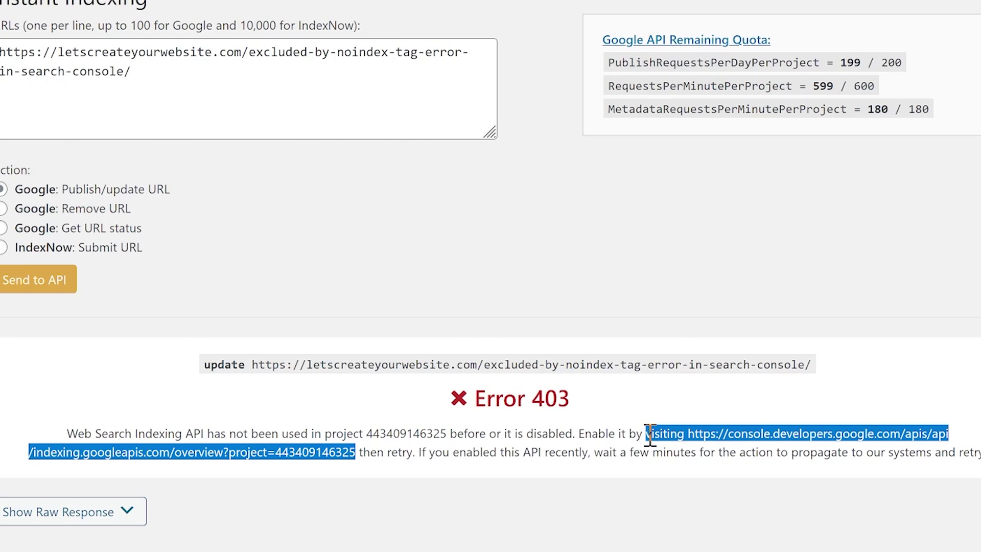
{"action": "key", "text": "ctrl+c"}
{"action": "key", "text": "ctrl+t"}
{"action": "key", "text": "ctrl+v"}
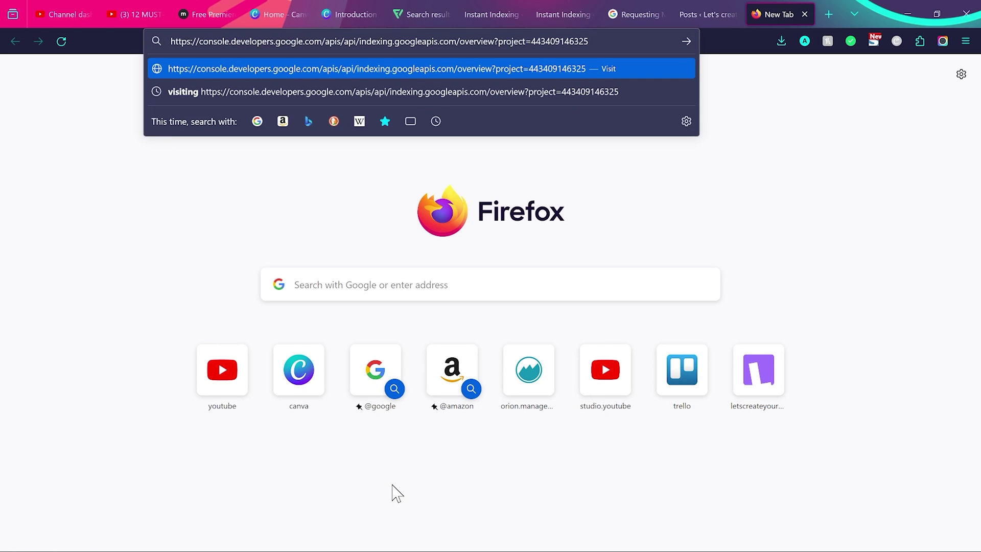
Load the Web Search Indexing API page and enable it for the IA key project
{"action": "key", "text": "Return"}
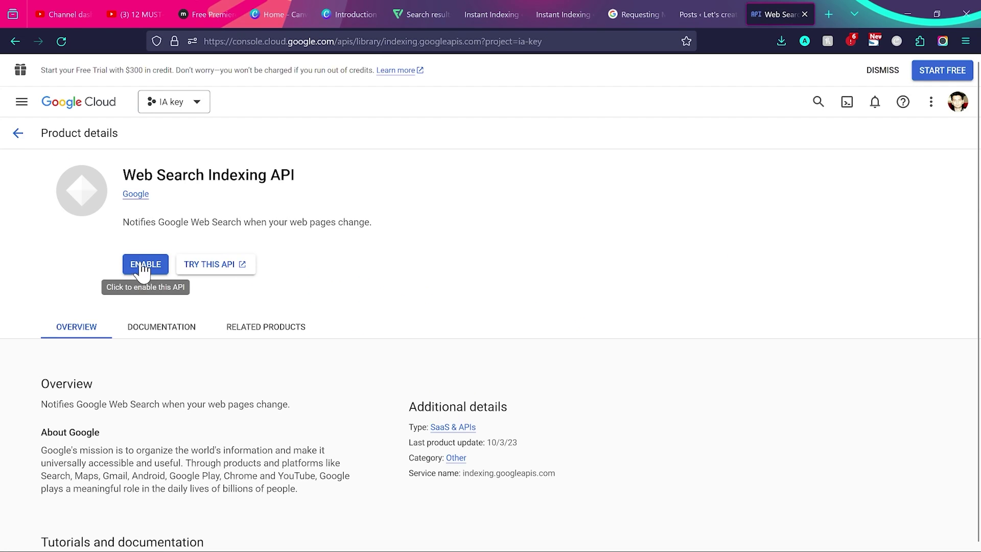
{"action": "left_click", "coordinate": [143, 270]}
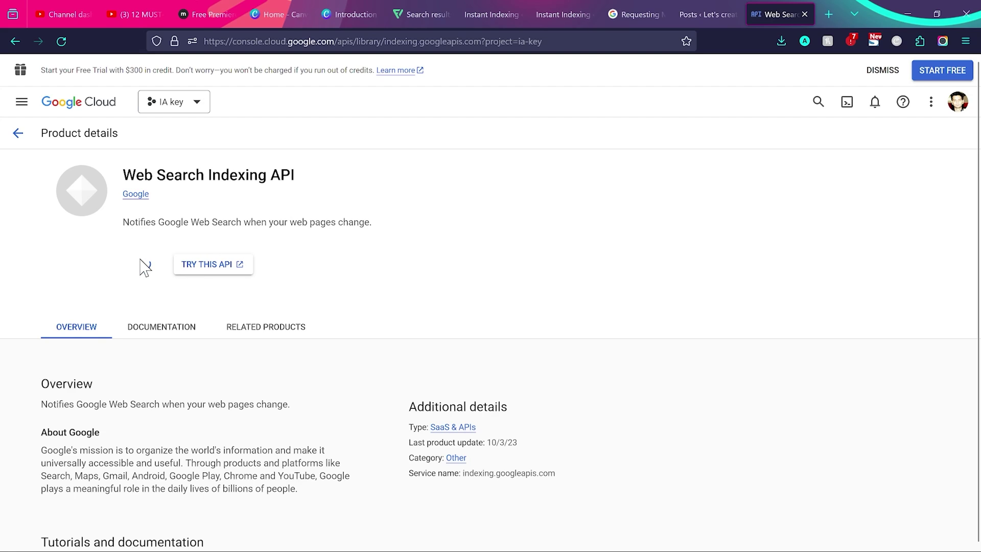